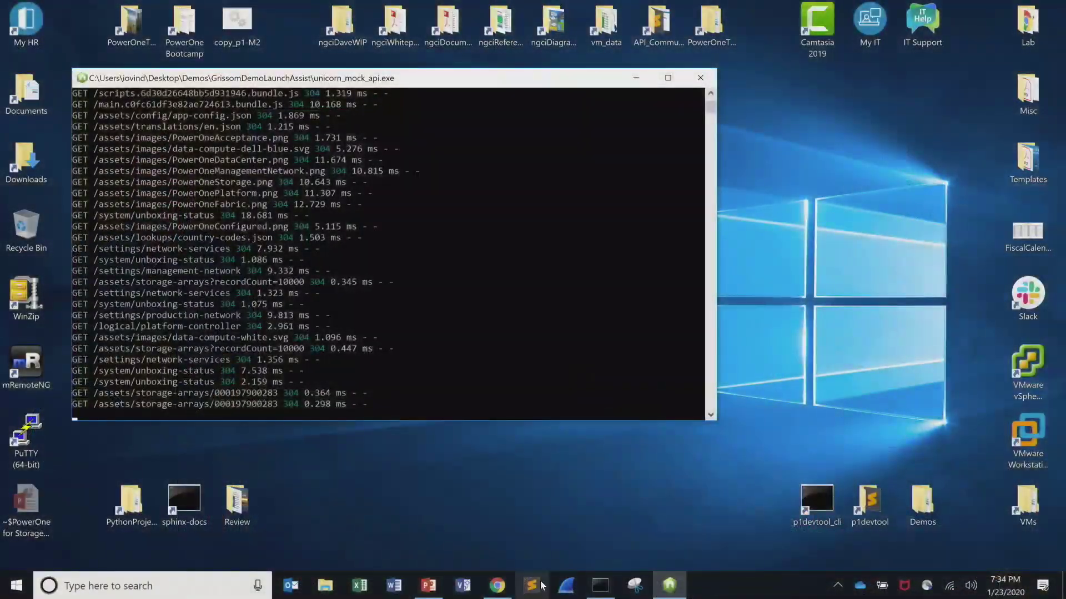
- Bring the PowerOne Navigator System Acceptance page in Chrome in front of the console
{"action": "left_click", "coordinate": [498, 585]}
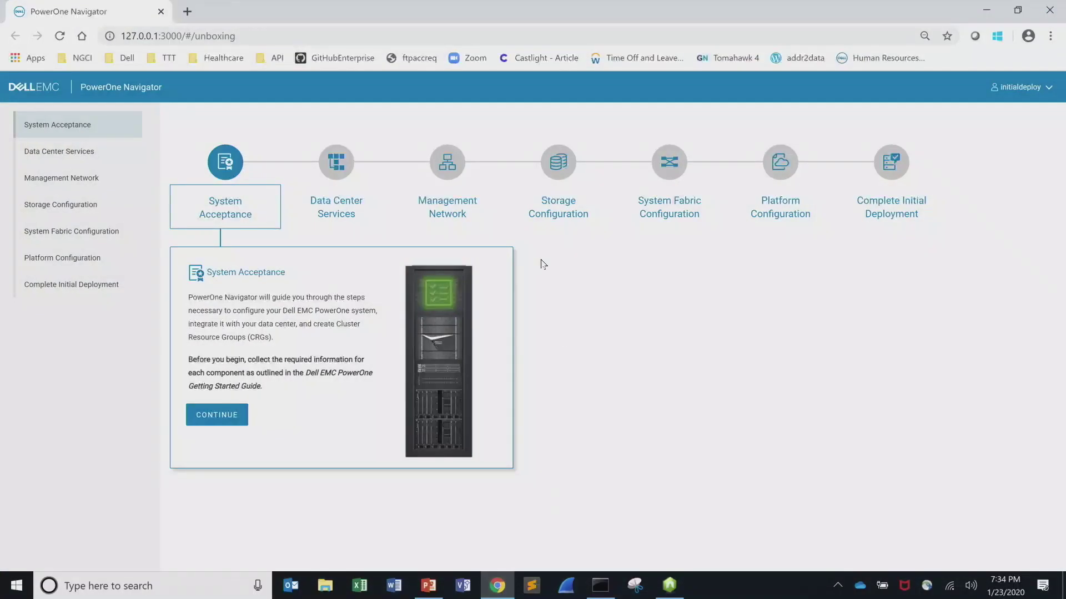
- Leave the Navigator page for the p1devtool command console
{"action": "left_click", "coordinate": [278, 35]}
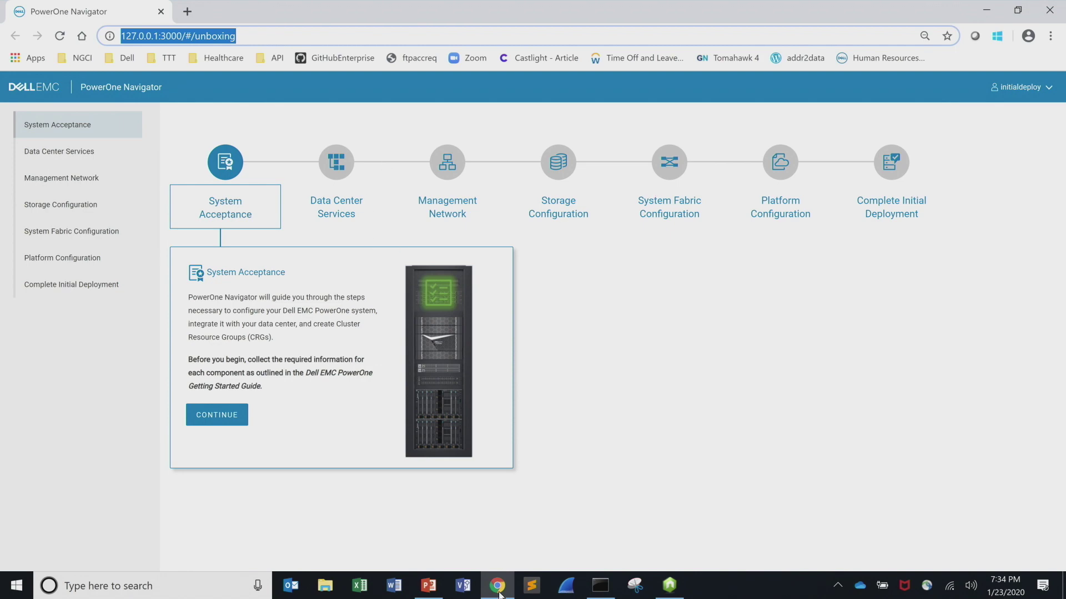
{"action": "left_click", "coordinate": [600, 584]}
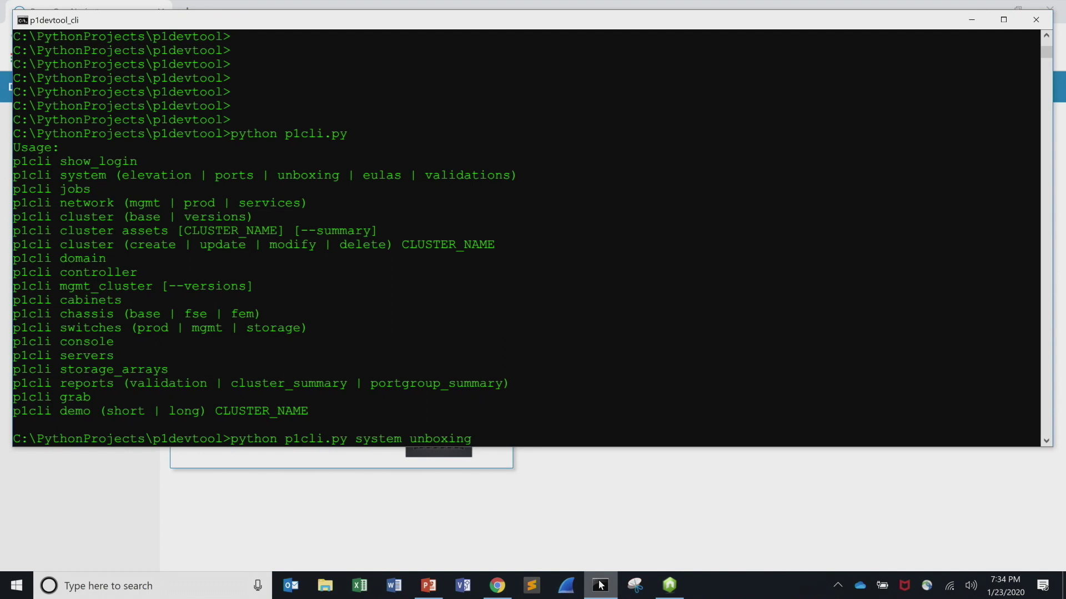
- Run 'python p1cli.py system unboxing', confirm nothing is configured, then return to Navigator
{"action": "key", "text": "Return"}
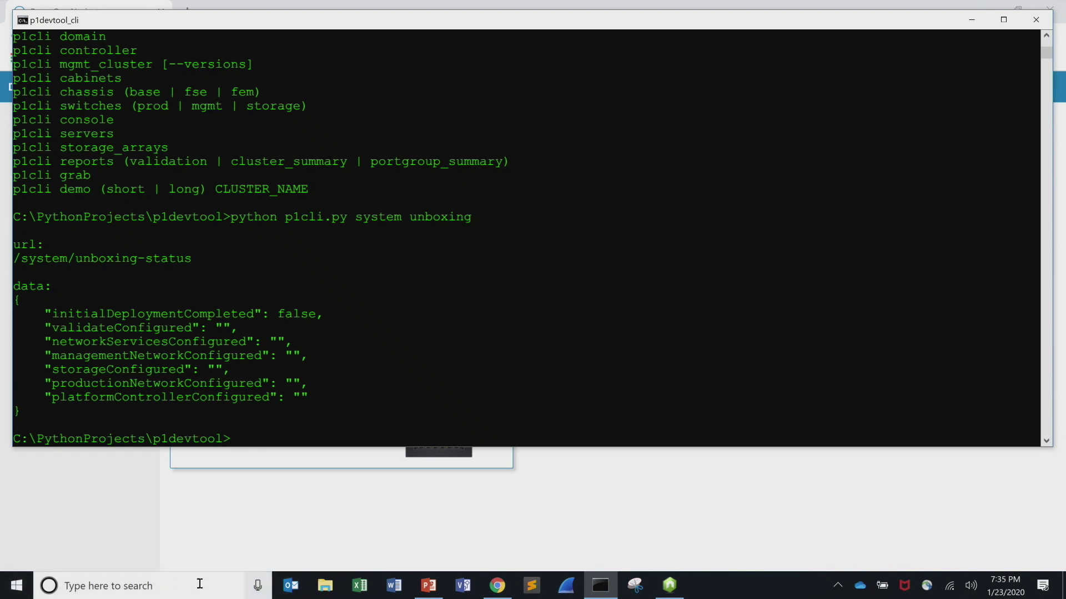
{"action": "left_click", "coordinate": [498, 585]}
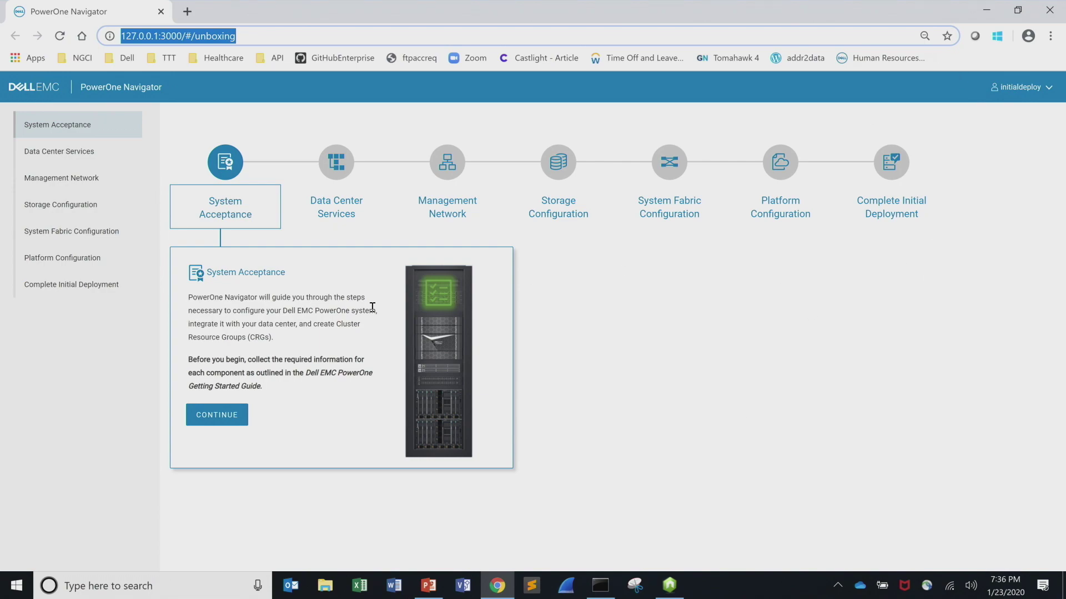
- Start System Acceptance to reach the Accept EULAs tab
{"action": "left_click", "coordinate": [224, 422]}
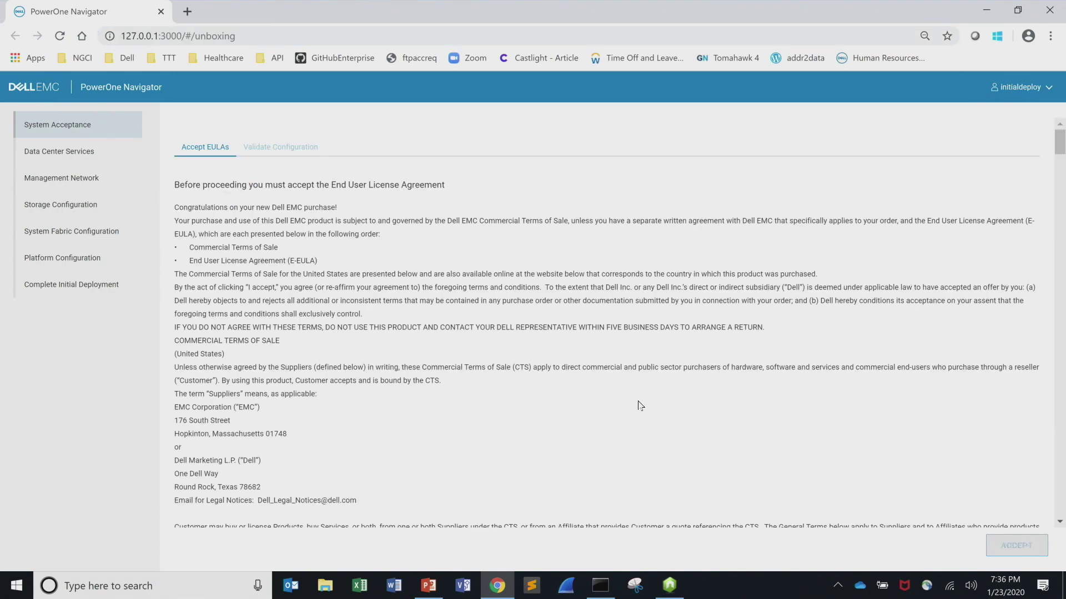
- Read to the end of the EULA, accept the licensing terms, and start system validation
{"action": "scroll", "coordinate": [642, 416], "scroll_direction": "down", "scroll_amount": 15}
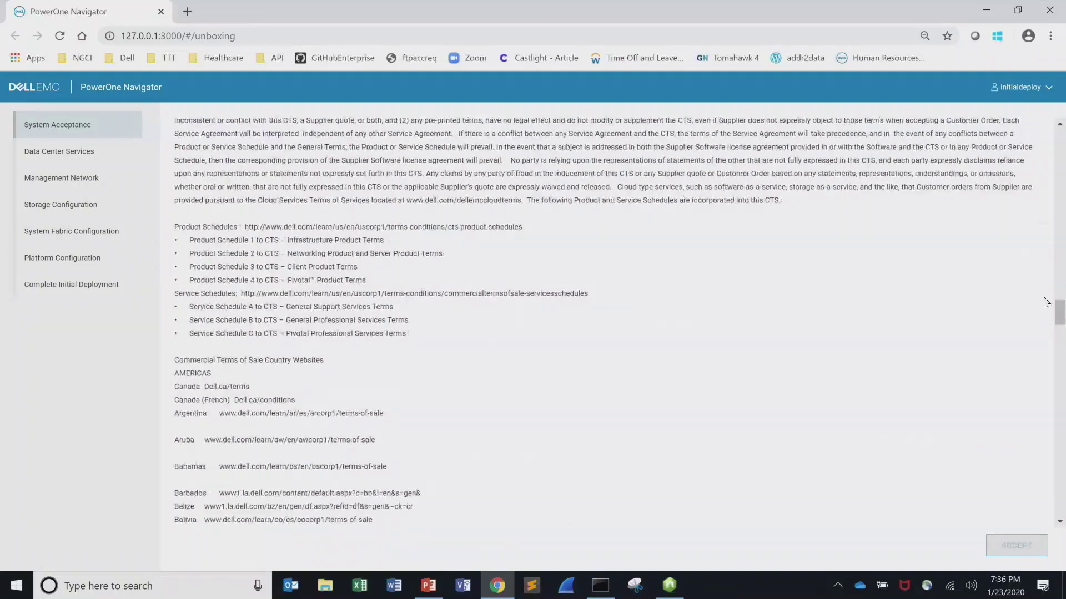
{"action": "left_click_drag", "start_coordinate": [1058, 314], "coordinate": [1036, 520]}
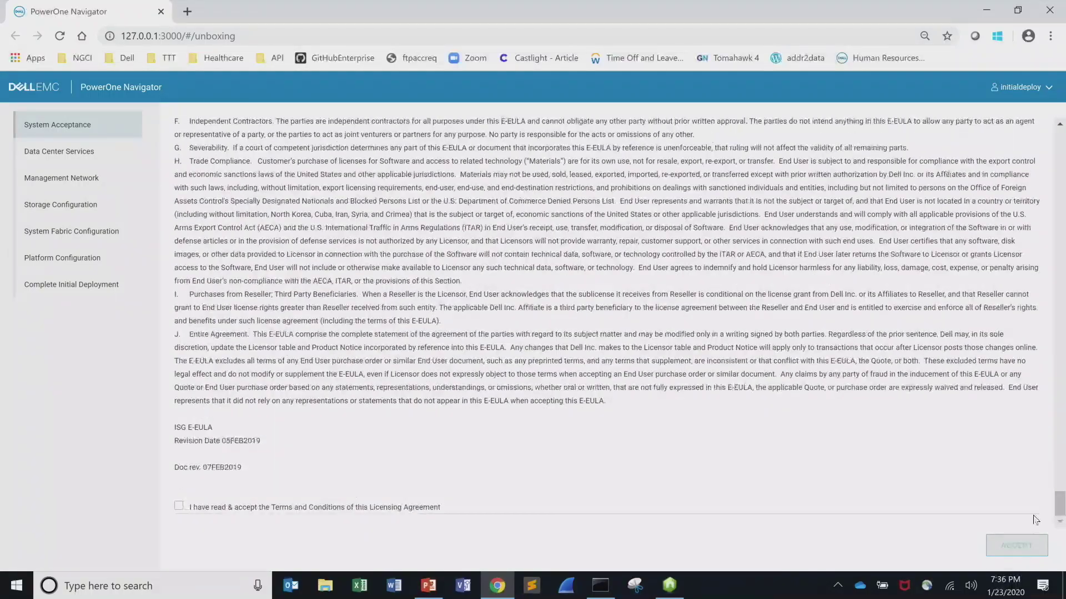
{"action": "left_click", "coordinate": [179, 506]}
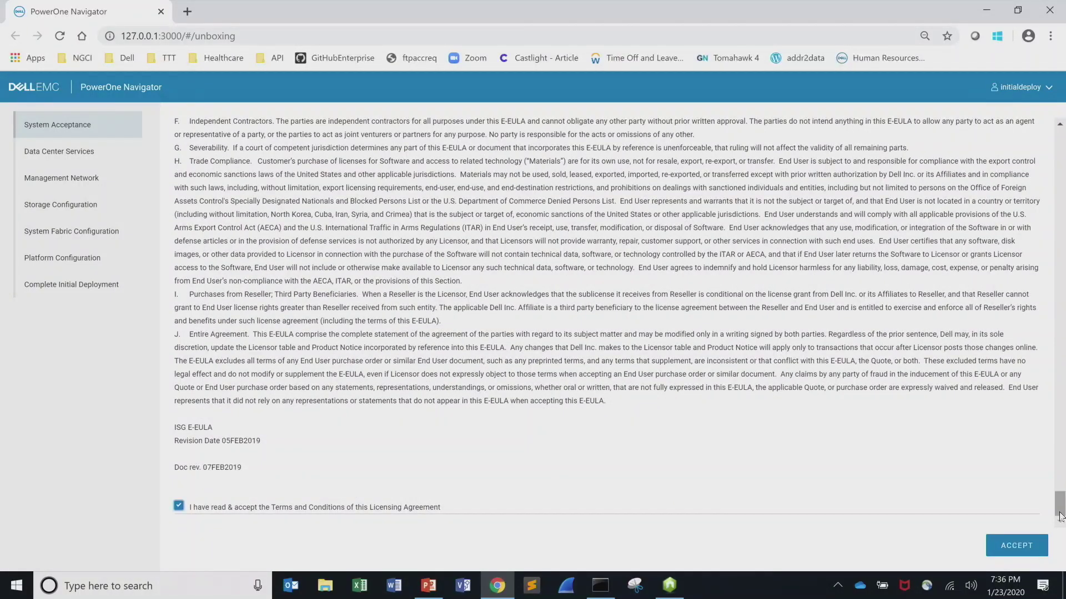
{"action": "left_click", "coordinate": [1015, 546]}
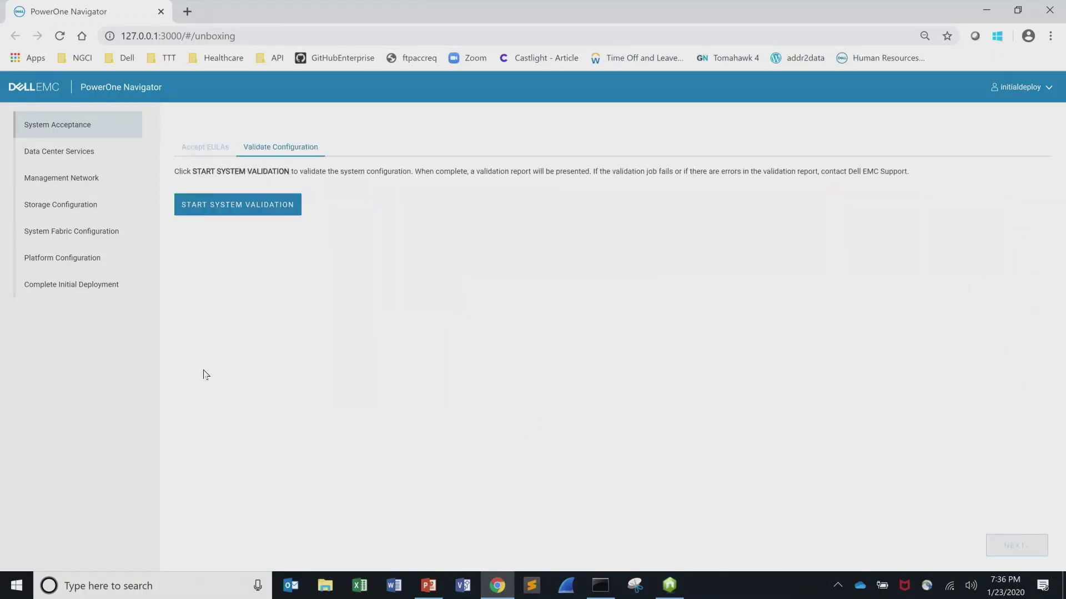
{"action": "left_click", "coordinate": [267, 211]}
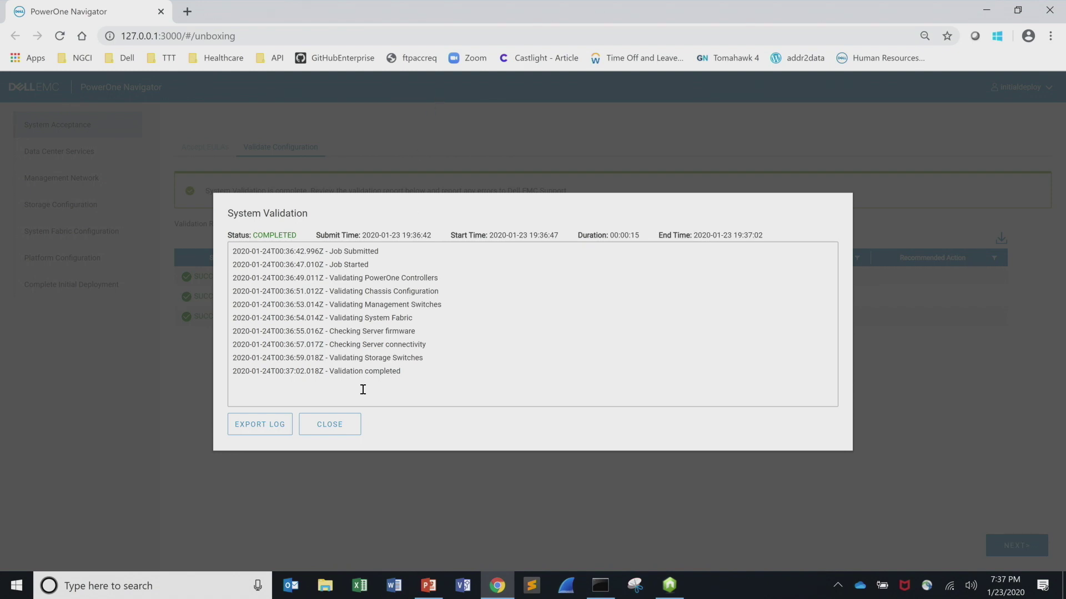
- Close the completed validation log and continue to the Data Center Services overview
{"action": "left_click", "coordinate": [335, 427]}
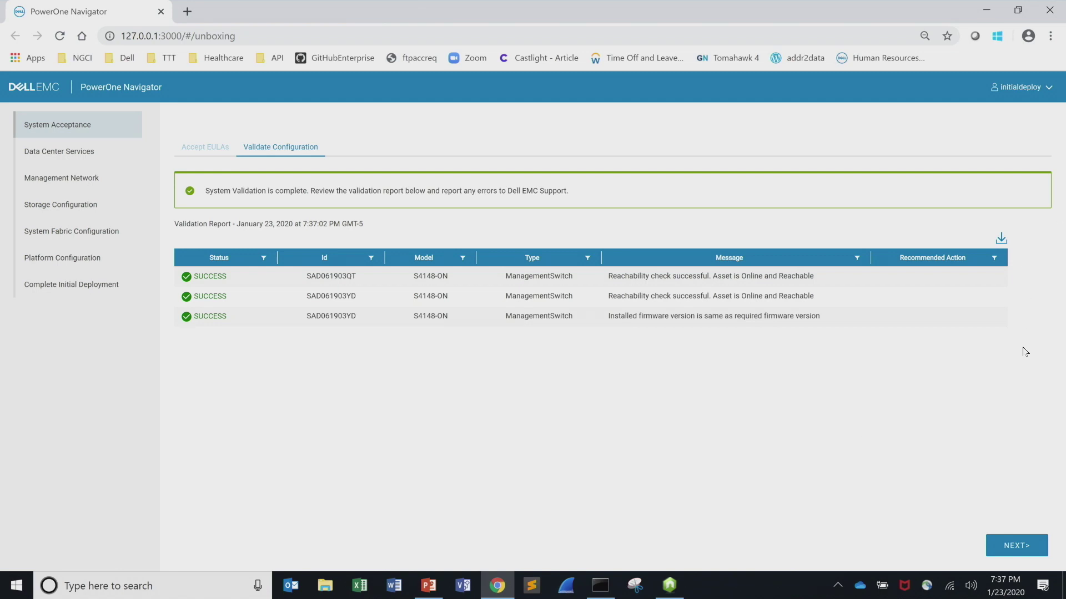
{"action": "left_click", "coordinate": [1010, 551]}
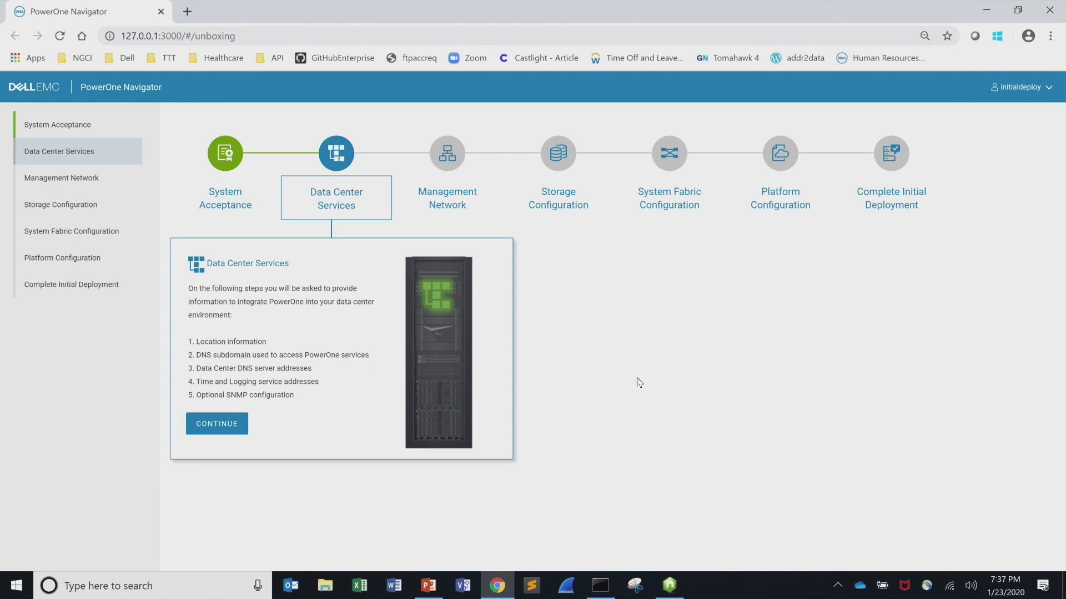
- Fill in Location: organization dell, unit emc, city data, state ma, country United States
{"action": "left_click", "coordinate": [204, 433]}
{"action": "left_click", "coordinate": [338, 226]}
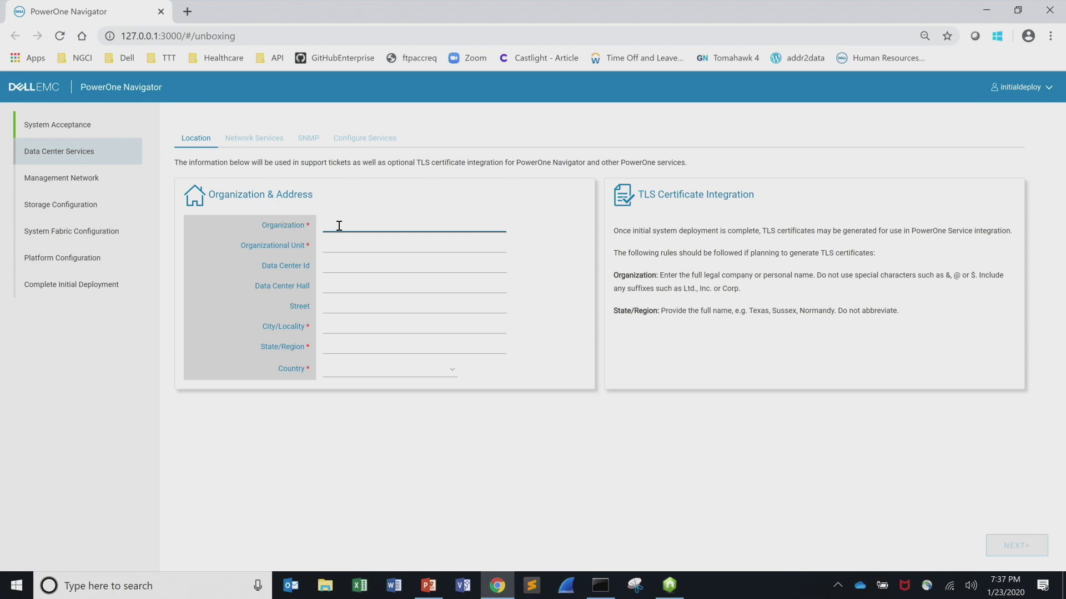
{"action": "type", "text": "dell"}
{"action": "key", "text": "Tab"}
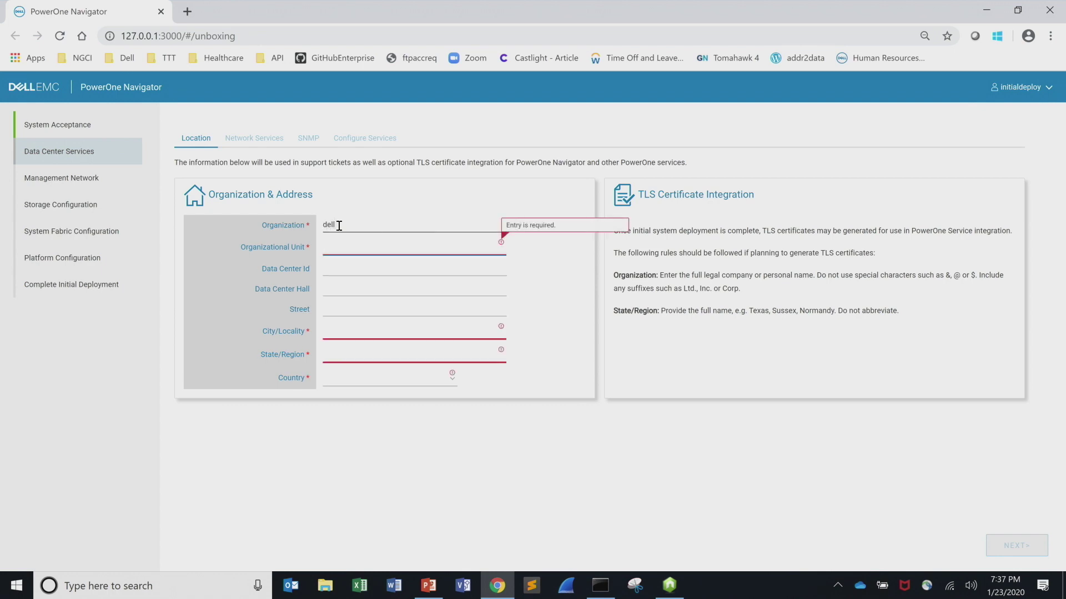
{"action": "type", "text": "emc"}
{"action": "key", "text": "Tab"}
{"action": "key", "text": "Tab"}
{"action": "key", "text": "Tab"}
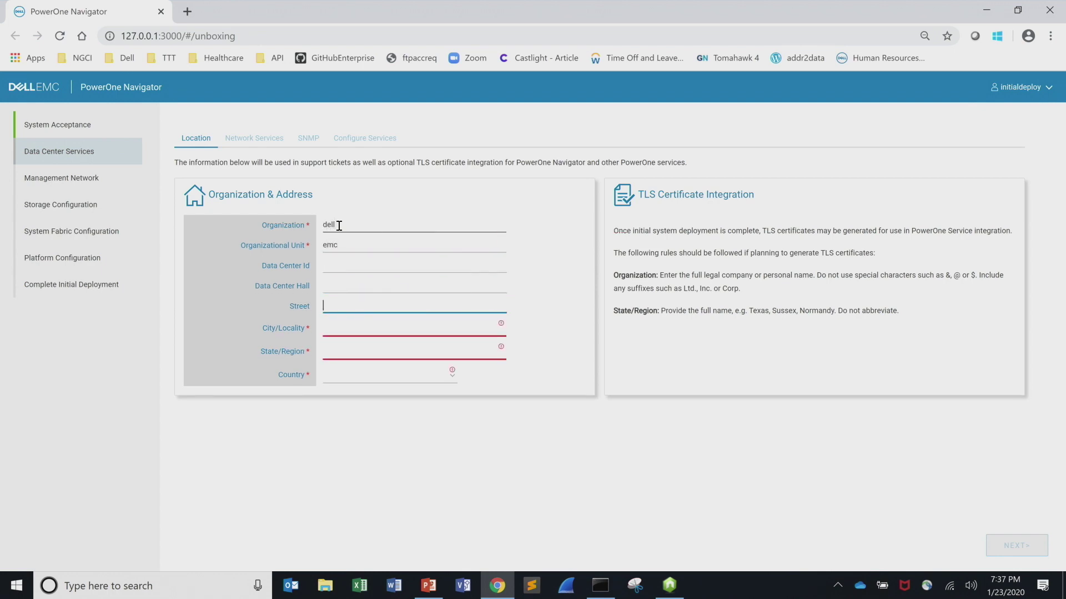
{"action": "key", "text": "Tab"}
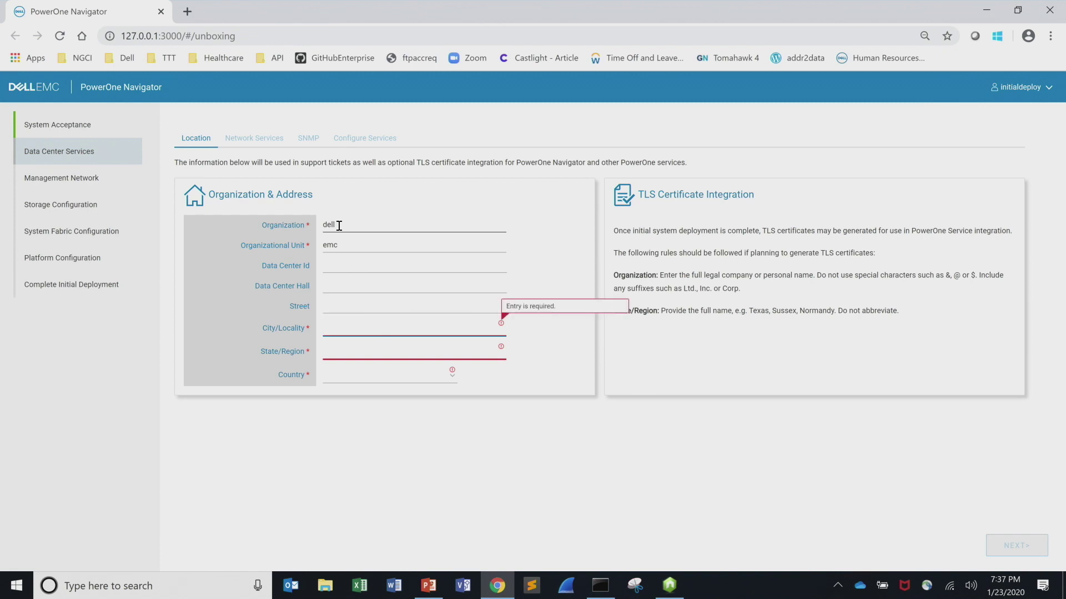
{"action": "type", "text": "data"}
{"action": "key", "text": "Tab"}
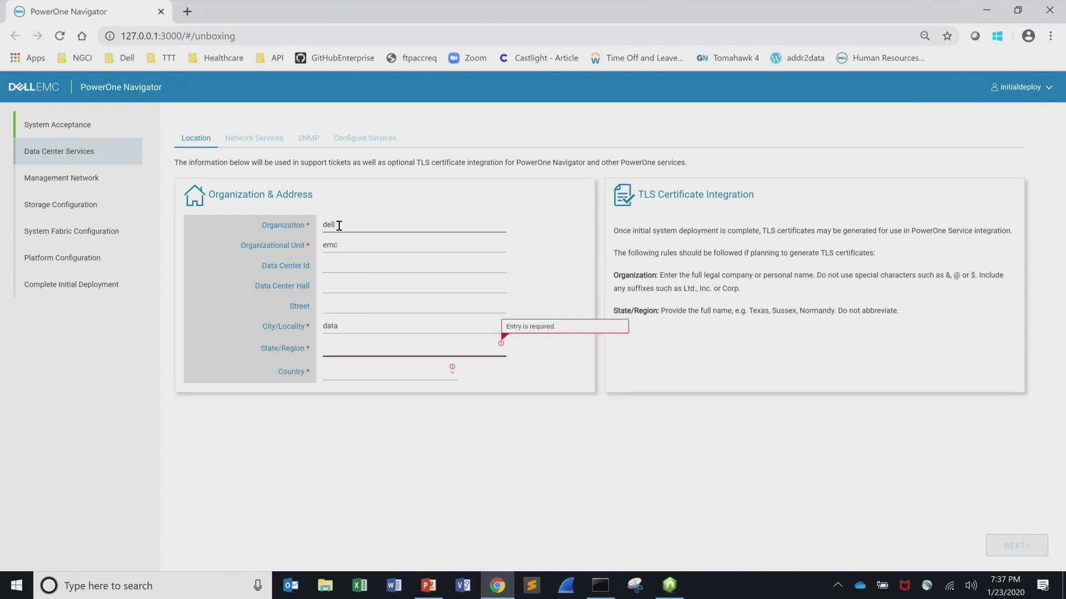
{"action": "type", "text": "ma"}
{"action": "key", "text": "Tab"}
{"action": "key", "text": "u"}
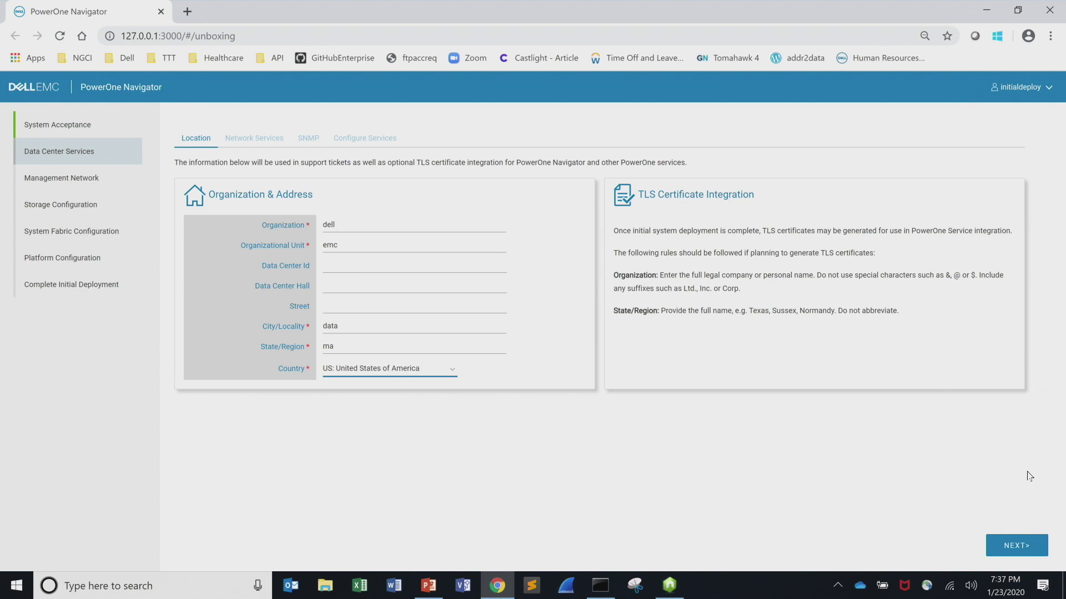
- Enter subdomain powerone.dellc.com and DNS server 1 10.244.187.10, then proceed to SNMP
{"action": "left_click", "coordinate": [1018, 545]}
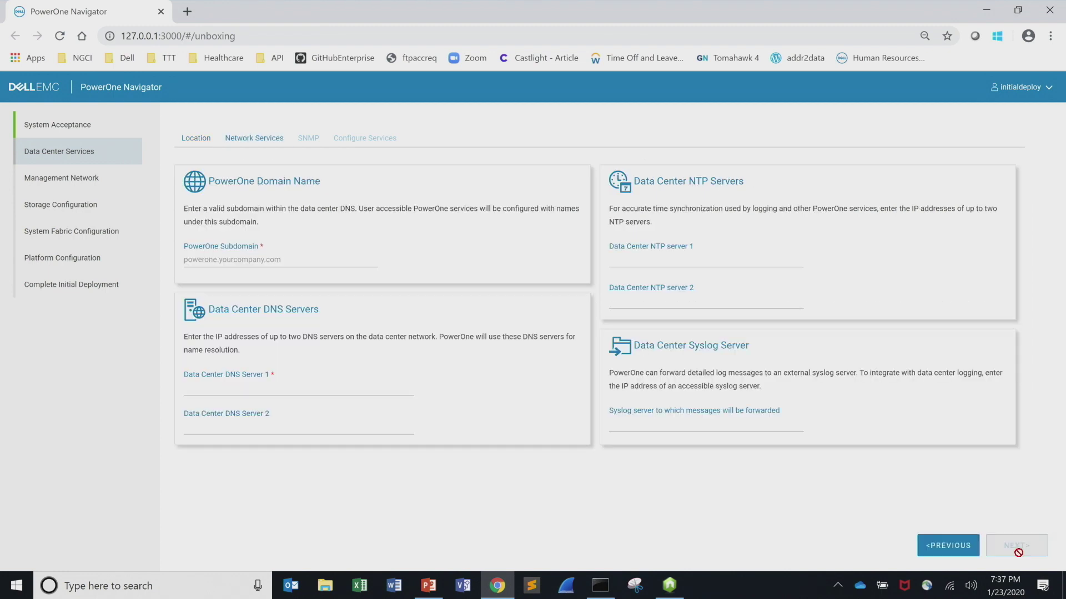
{"action": "left_click", "coordinate": [222, 261]}
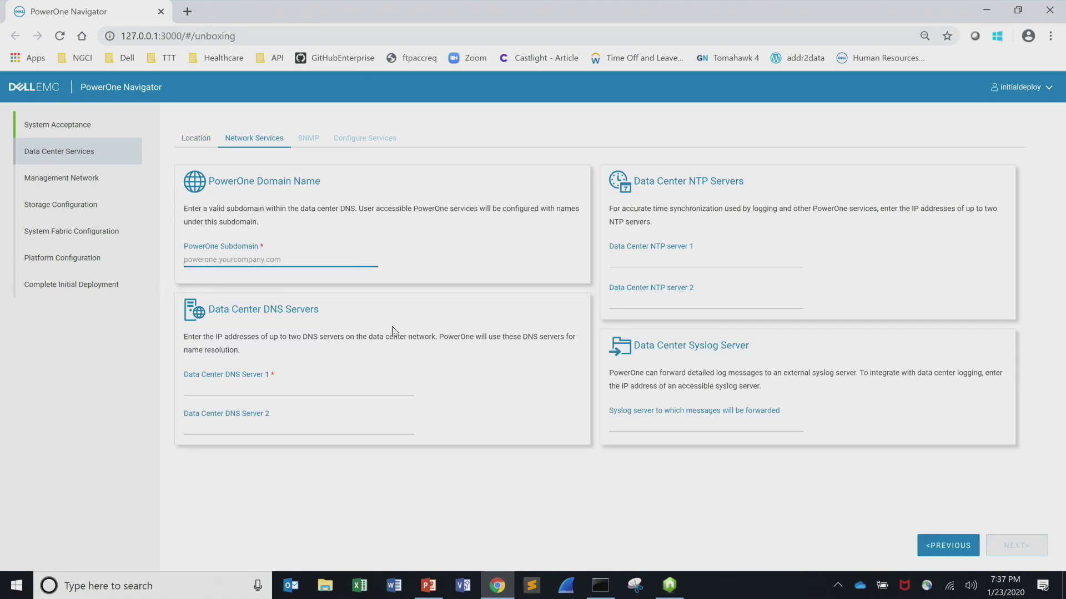
{"action": "type", "text": "powerone"}
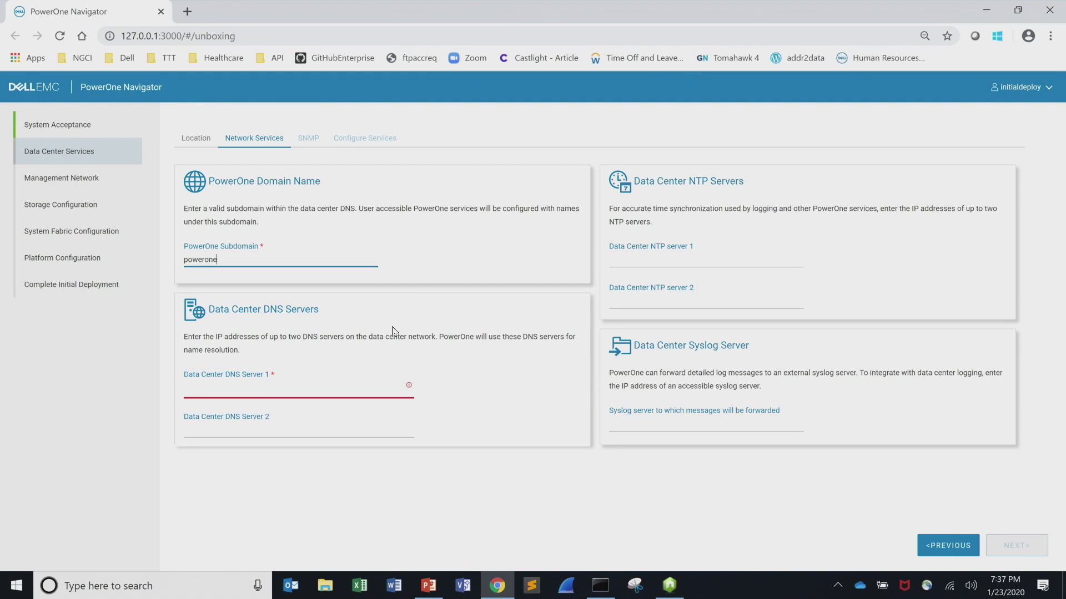
{"action": "type", "text": ".dellc.om"}
{"action": "key", "text": "BackSpace"}
{"action": "key", "text": "BackSpace"}
{"action": "type", "text": "com"}
{"action": "key", "text": "Tab"}
{"action": "type", "text": "10"}
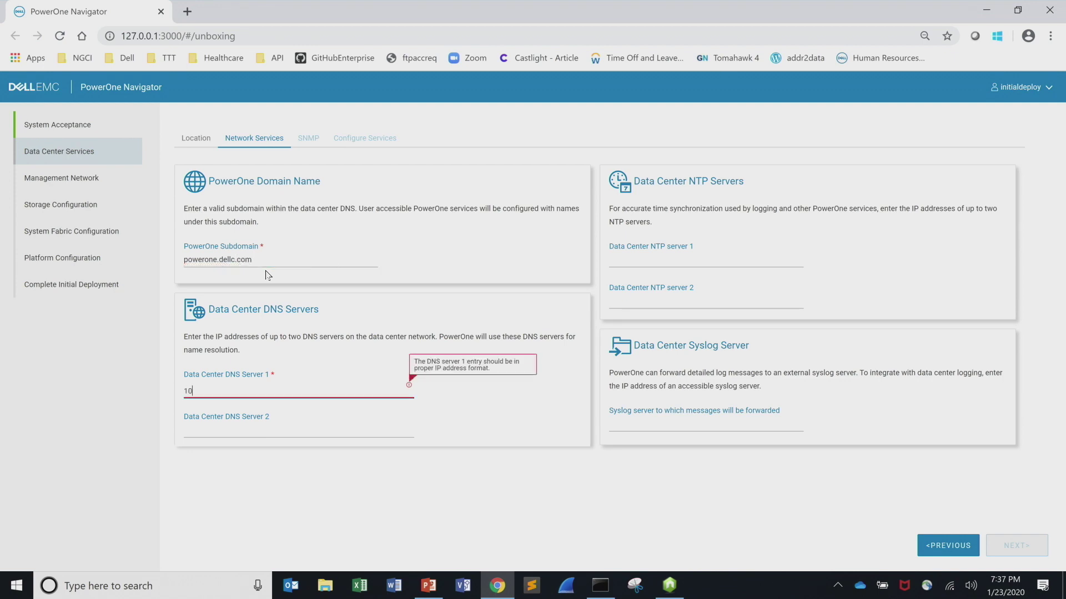
{"action": "type", "text": ".244.187.10"}
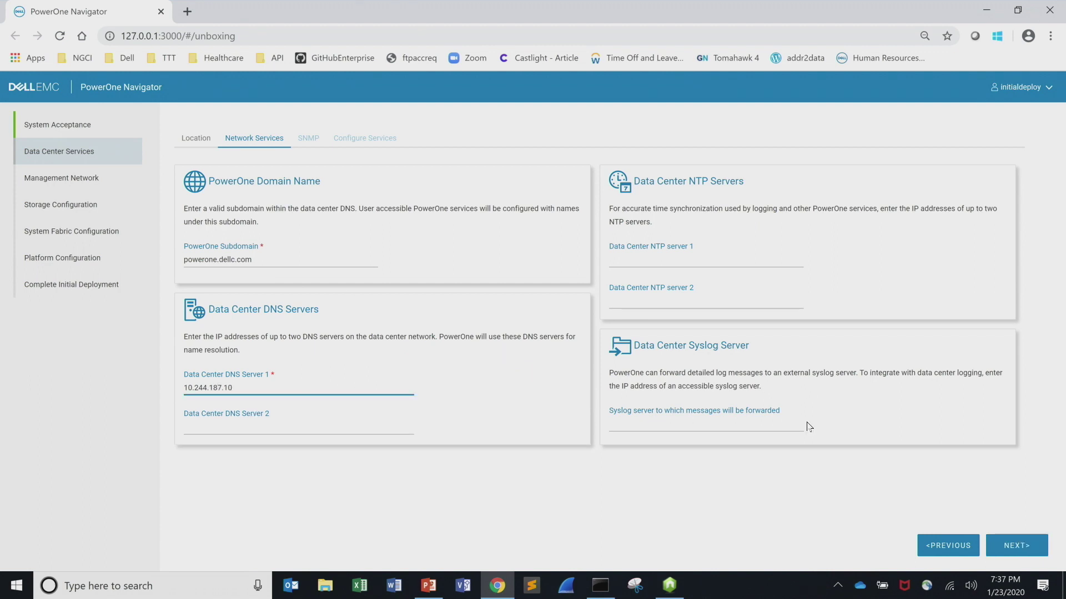
{"action": "left_click", "coordinate": [1026, 558]}
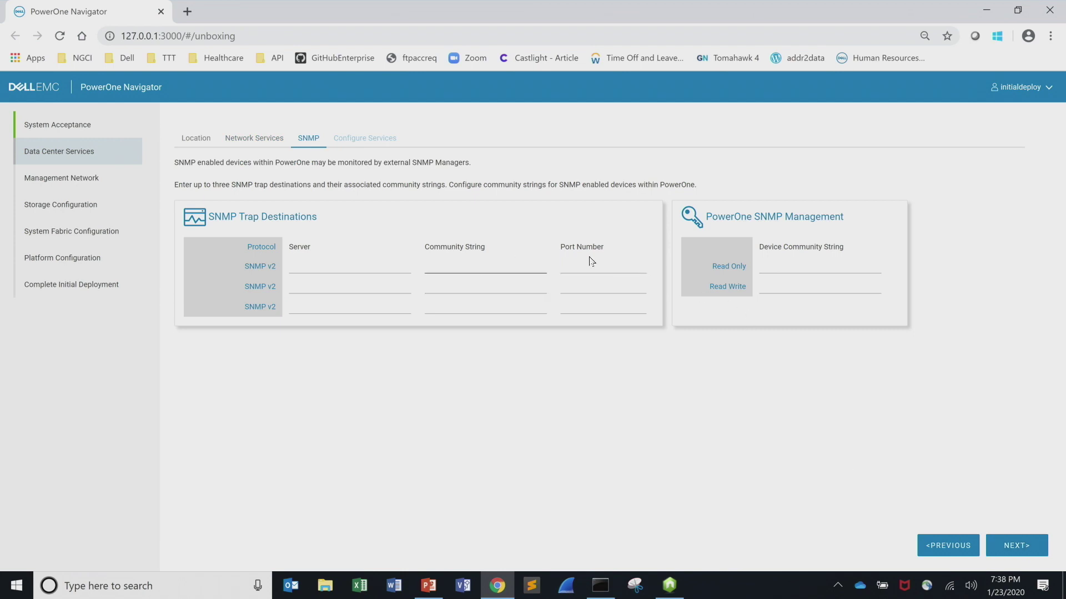
- Run the network services configuration job, close its log, and begin the Management Network step
{"action": "left_click", "coordinate": [1007, 550]}
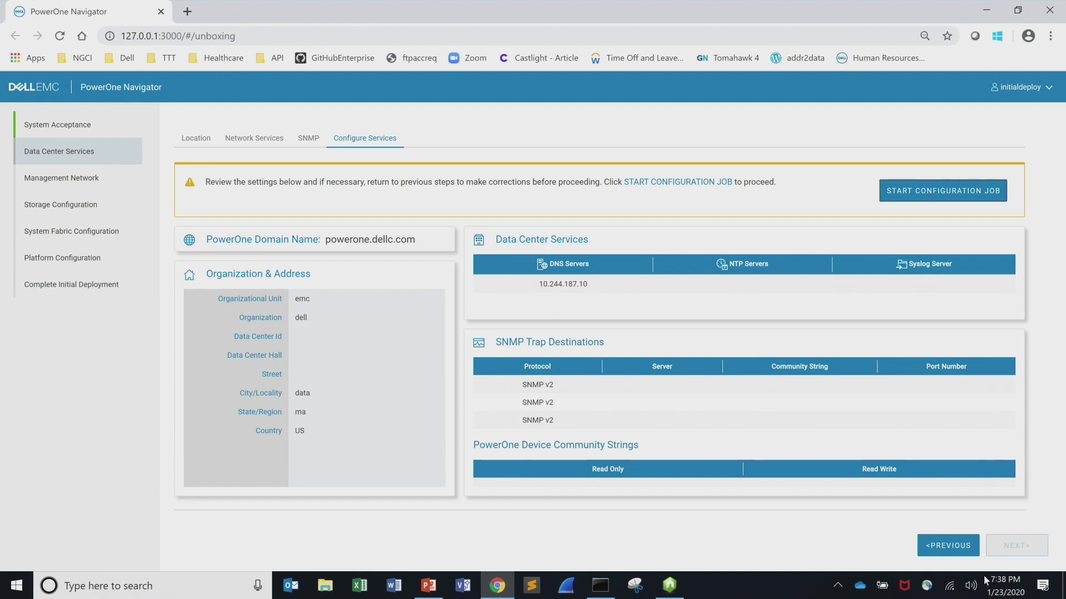
{"action": "left_click", "coordinate": [948, 192]}
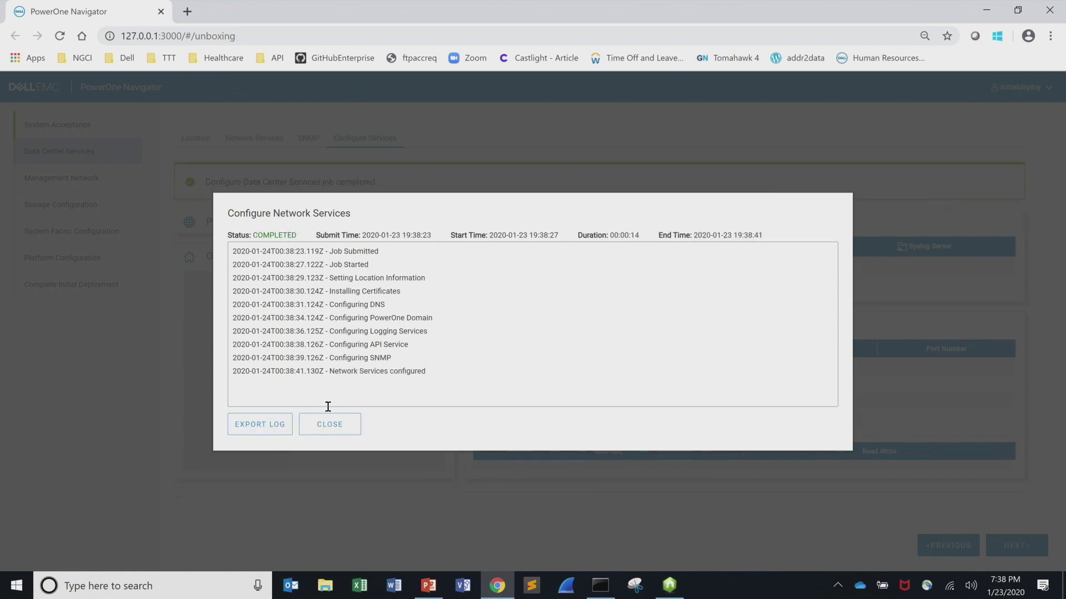
{"action": "left_click", "coordinate": [329, 425]}
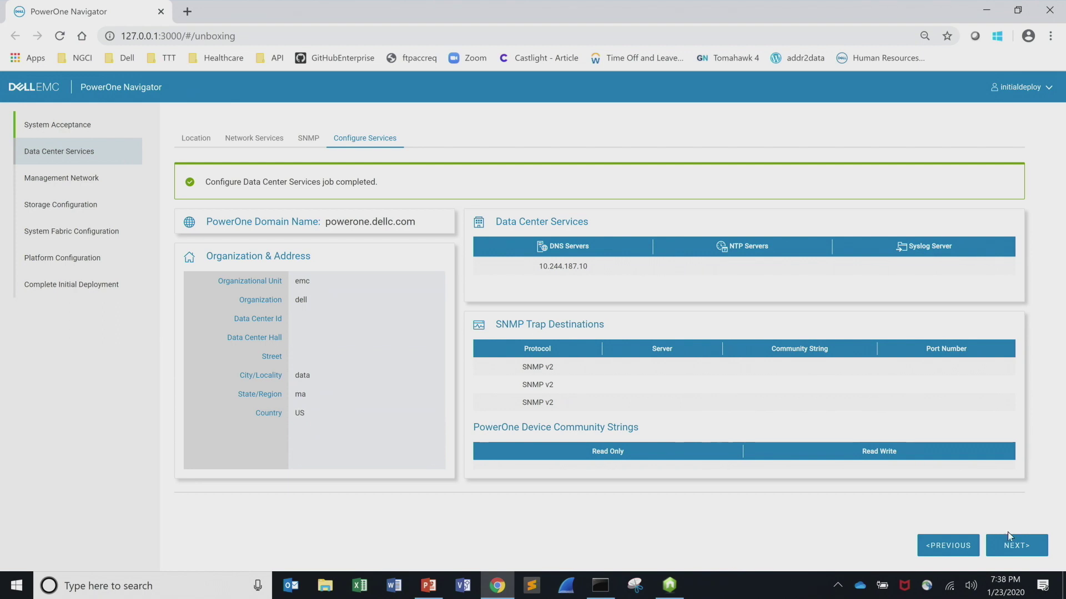
{"action": "left_click", "coordinate": [1006, 548]}
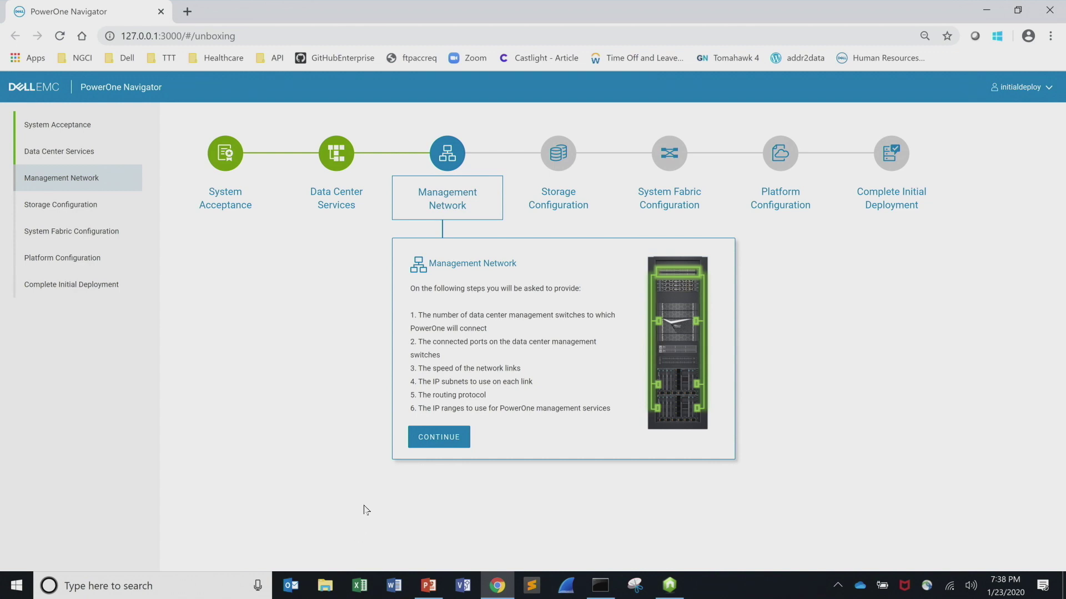
{"action": "left_click", "coordinate": [449, 438]}
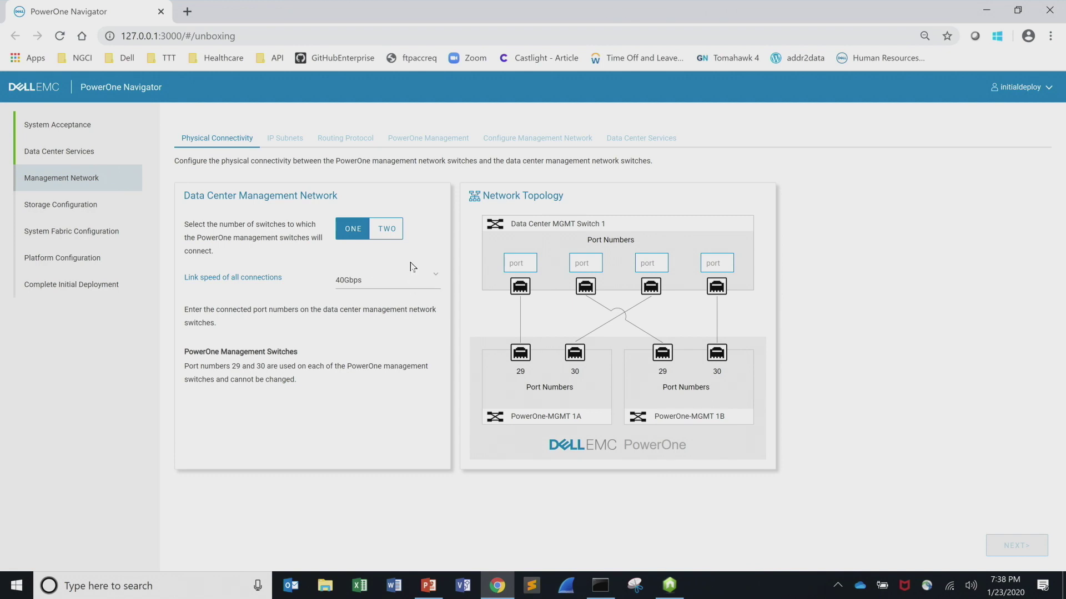
- Use two management switches, ports 1 and 2 on each, at 40Gbps link speed
{"action": "left_click", "coordinate": [385, 229]}
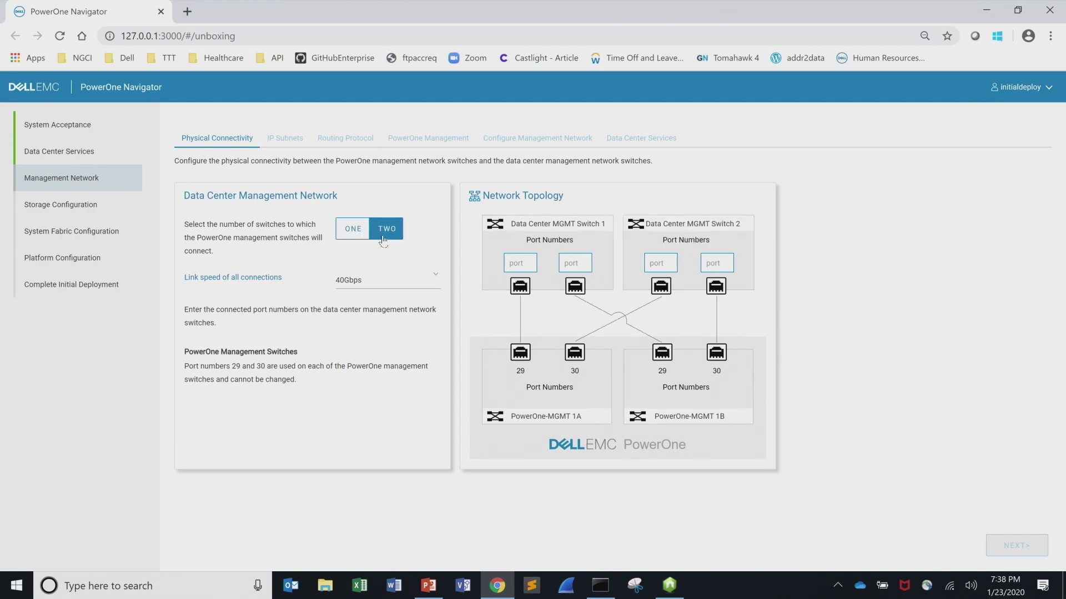
{"action": "type", "text": "1"}
{"action": "left_click", "coordinate": [571, 265]}
{"action": "type", "text": "2"}
{"action": "left_click", "coordinate": [654, 264]}
{"action": "type", "text": "1"}
{"action": "left_click", "coordinate": [711, 261]}
{"action": "type", "text": "2"}
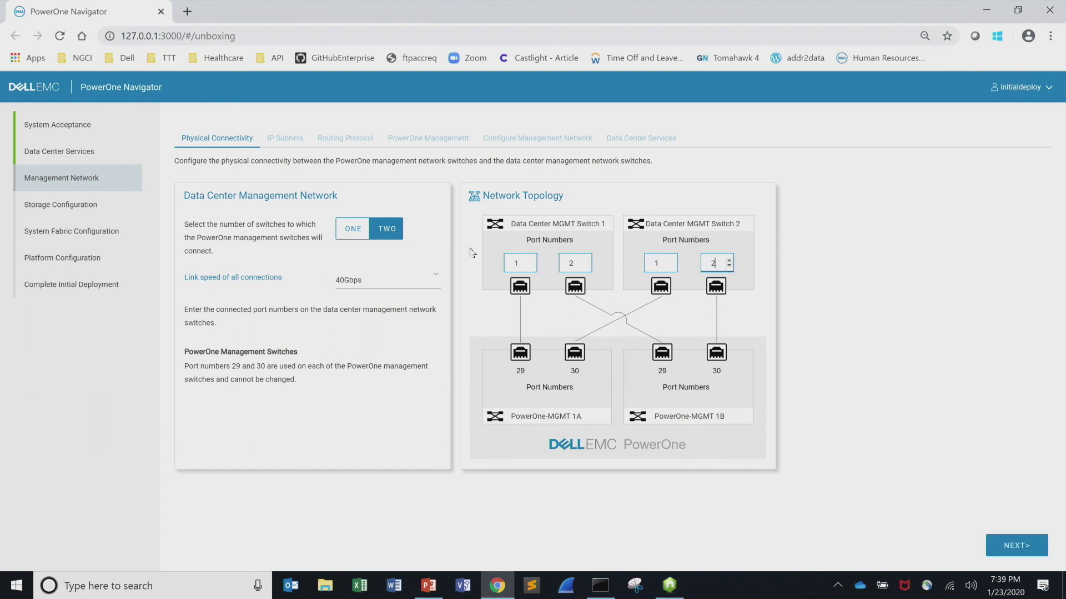
{"action": "left_click", "coordinate": [359, 281]}
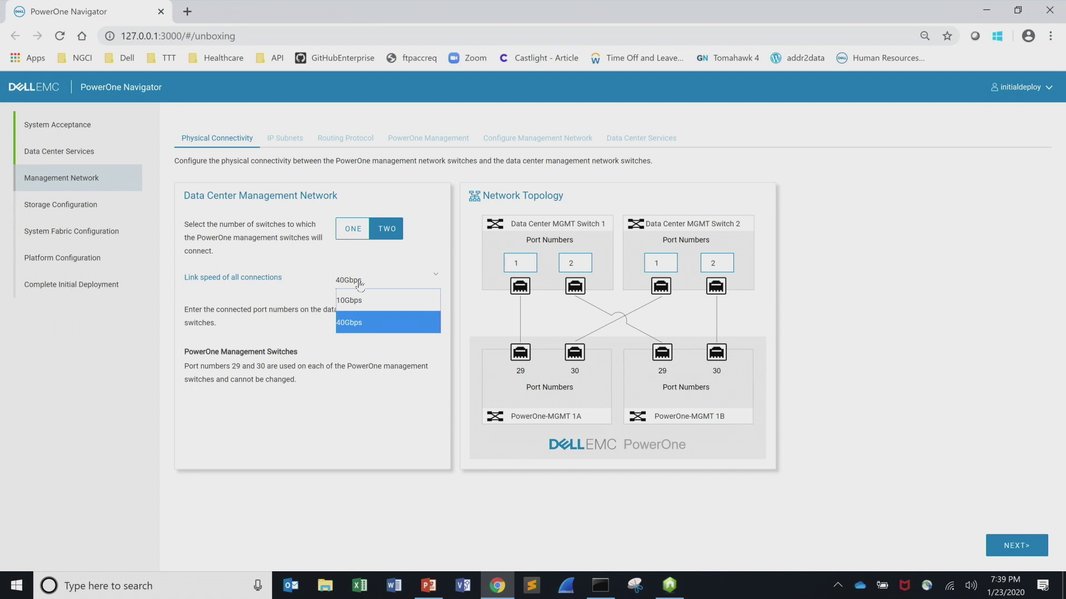
{"action": "left_click", "coordinate": [371, 318]}
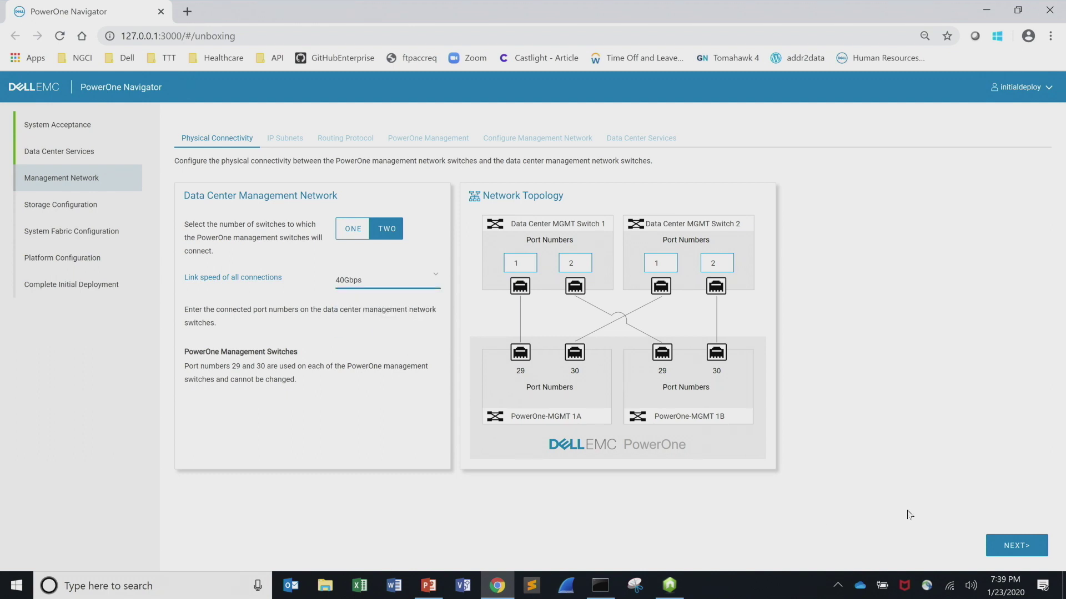
{"action": "left_click", "coordinate": [1011, 541]}
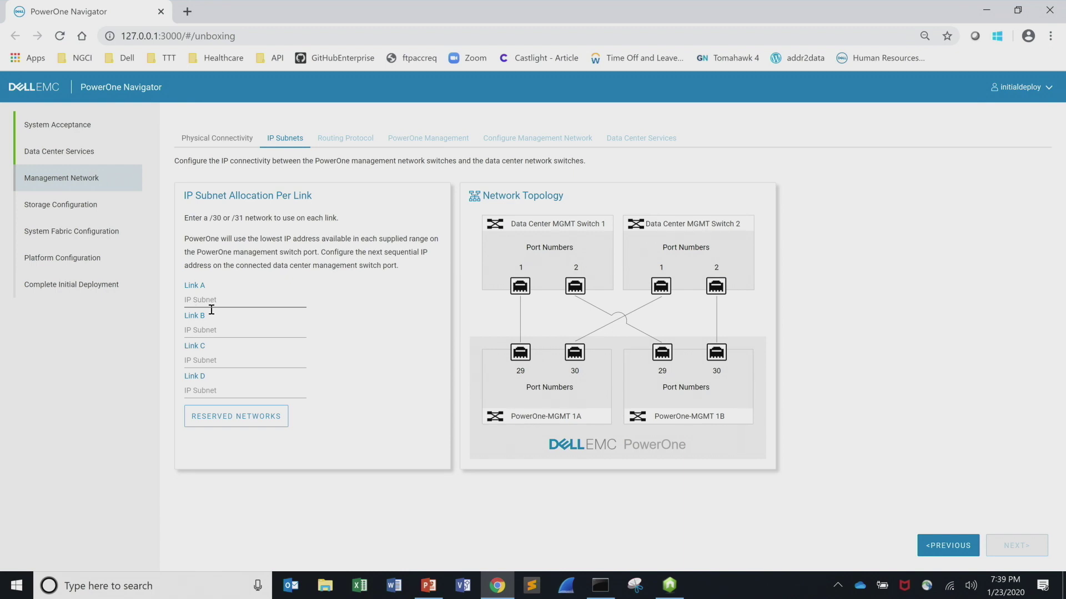
- Fill Links A and B with 10.244.187.100/31 and 10.244.187.102/31 from the suggestions
{"action": "left_click", "coordinate": [246, 299]}
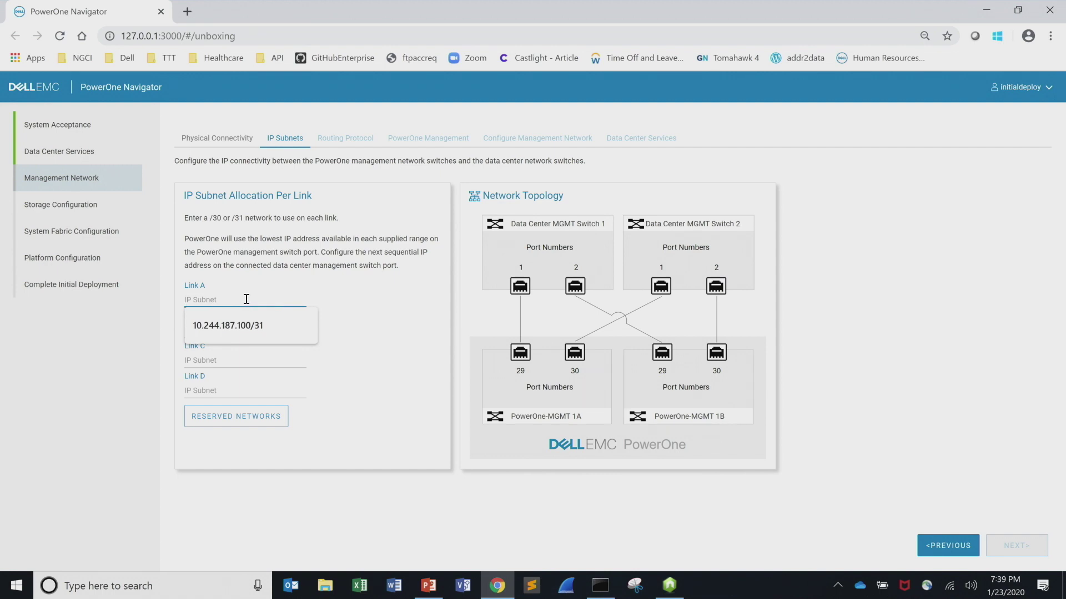
{"action": "left_click", "coordinate": [257, 330]}
{"action": "left_click", "coordinate": [254, 330]}
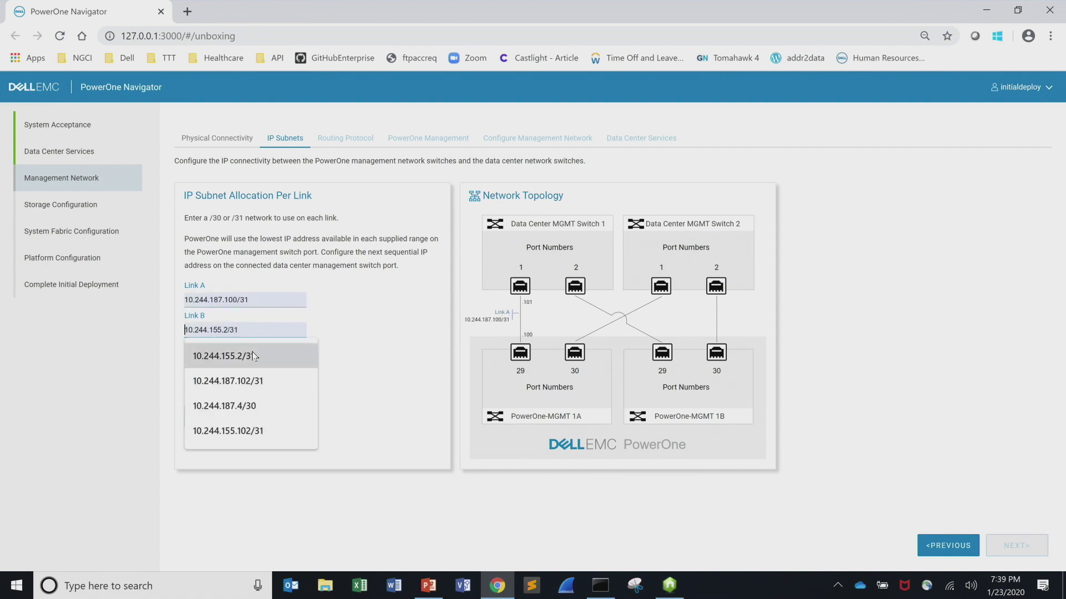
{"action": "left_click", "coordinate": [254, 380]}
- Set Link C to 10.244.187.104/31 and Link D to 10.244.187.106/31, then continue
{"action": "left_click", "coordinate": [253, 361]}
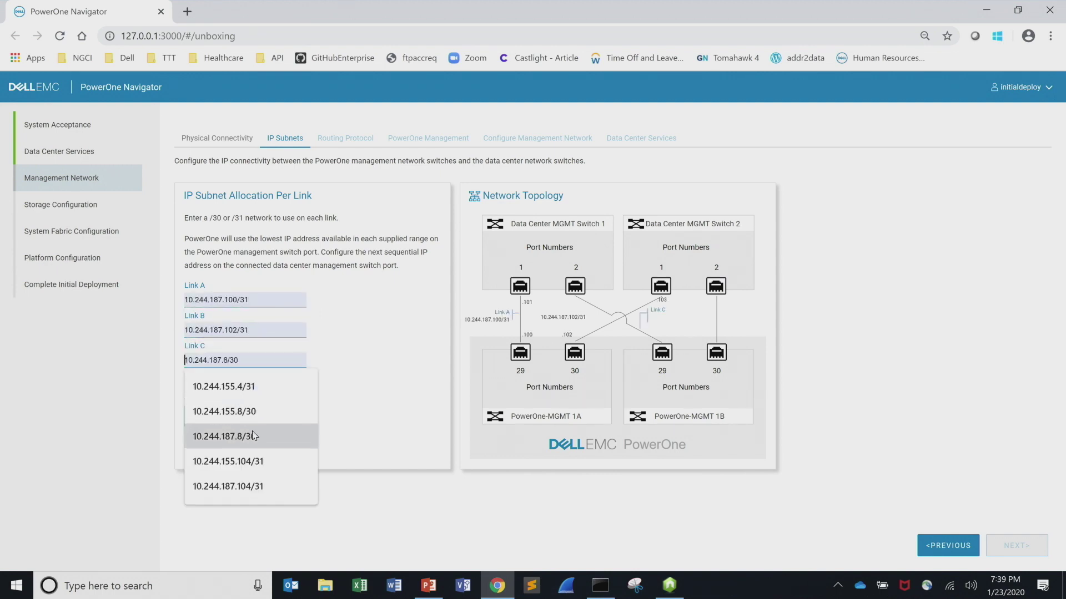
{"action": "left_click", "coordinate": [257, 462]}
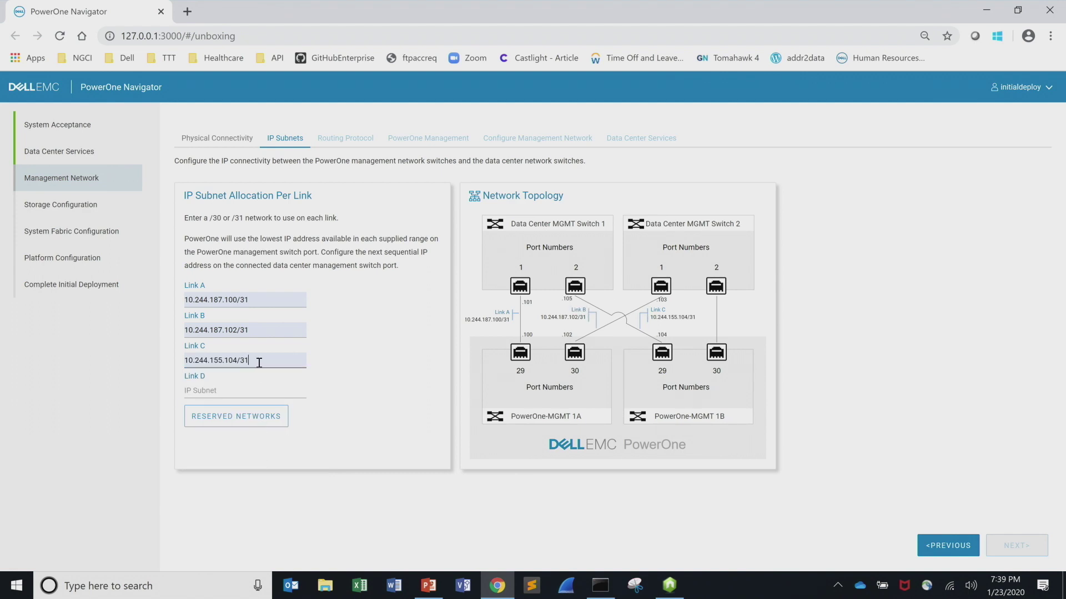
{"action": "key", "text": "BackSpace"}
{"action": "key", "text": "BackSpace"}
{"action": "key", "text": "BackSpace"}
{"action": "key", "text": "BackSpace"}
{"action": "key", "text": "BackSpace"}
{"action": "key", "text": "BackSpace"}
{"action": "key", "text": "BackSpace"}
{"action": "key", "text": "BackSpace"}
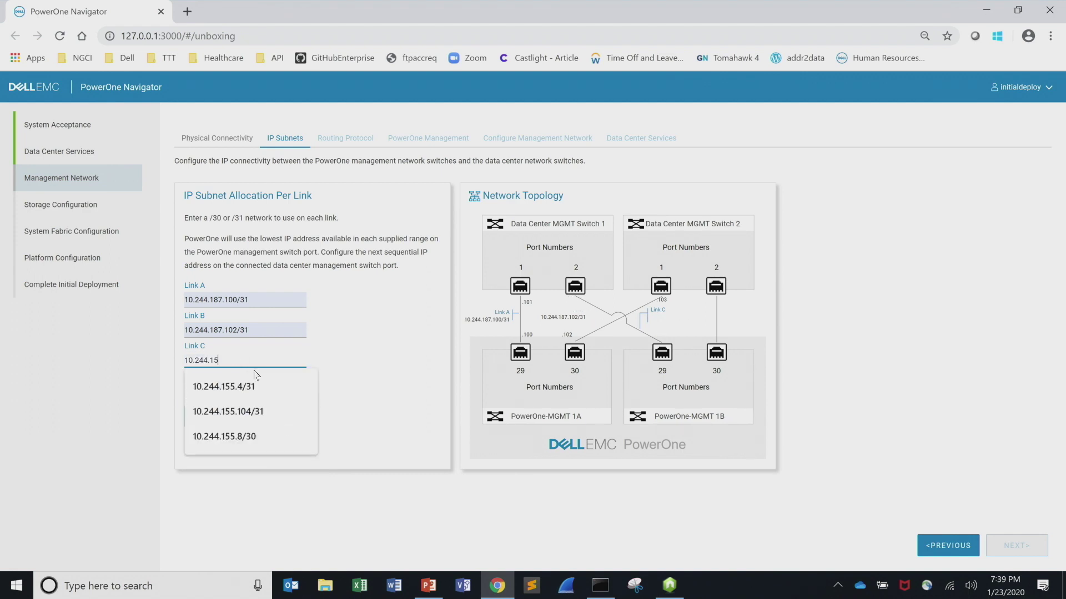
{"action": "key", "text": "BackSpace"}
{"action": "key", "text": "BackSpace"}
{"action": "type", "text": "187.104/31"}
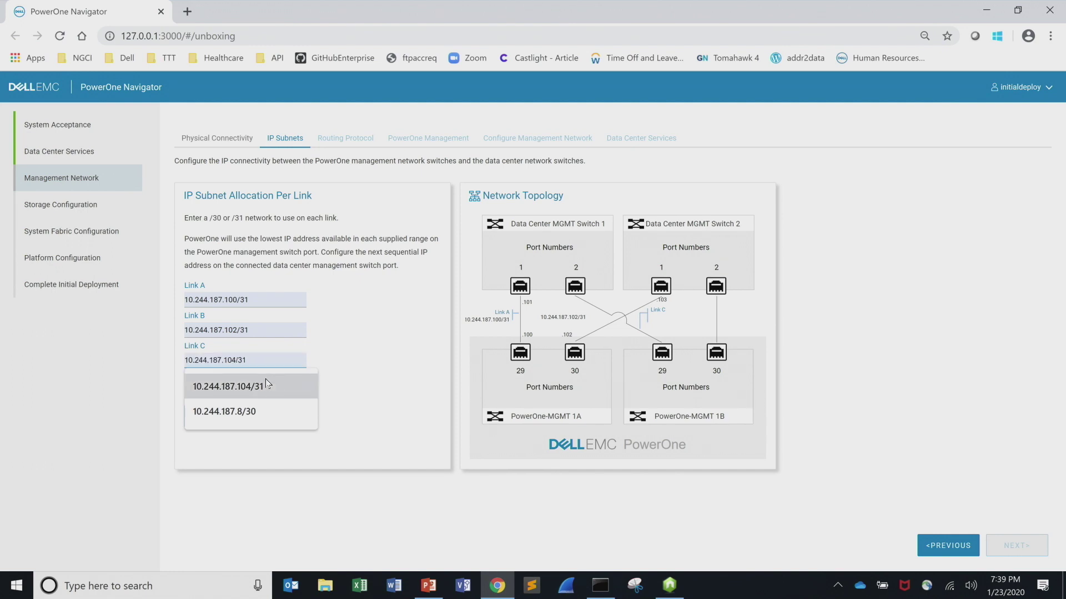
{"action": "left_click", "coordinate": [227, 386]}
{"action": "left_click", "coordinate": [253, 391]}
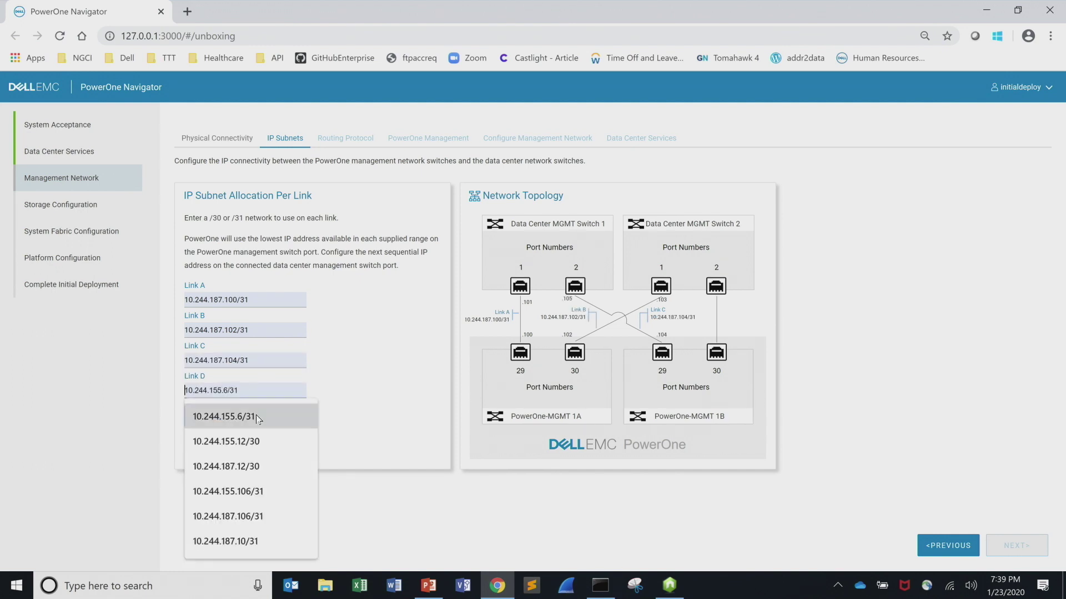
{"action": "left_click", "coordinate": [256, 518]}
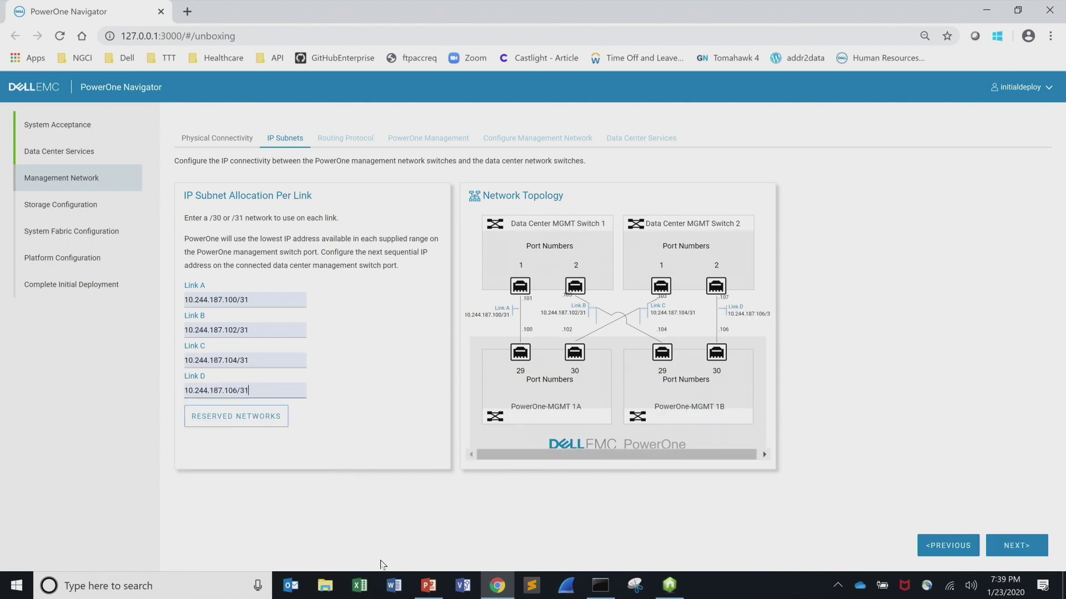
{"action": "left_click", "coordinate": [1014, 546]}
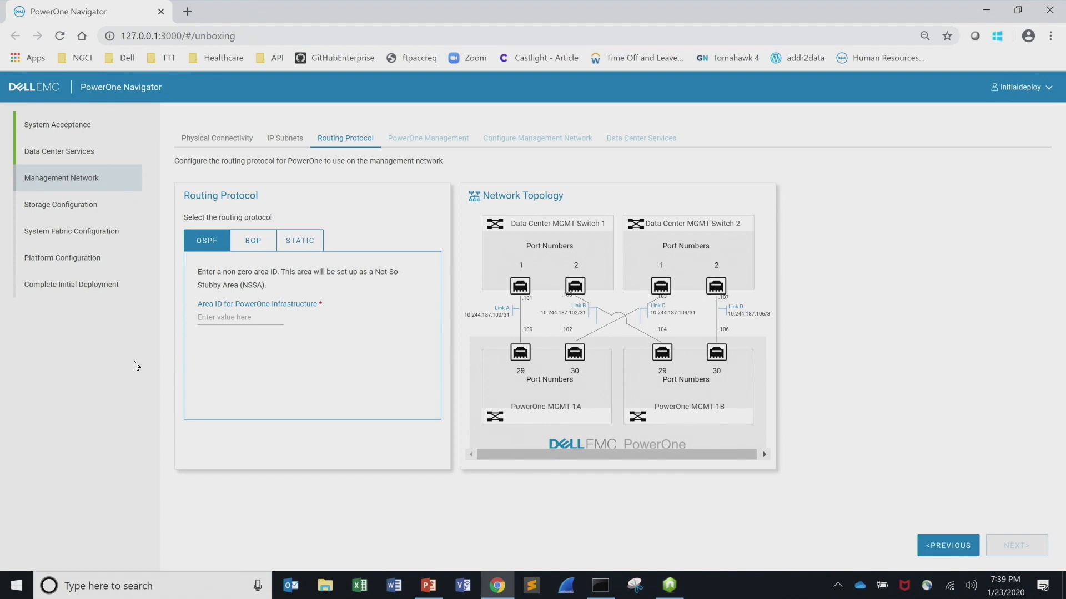
- Select BGP with customer AS number 65001 and continue to the management IP ranges
{"action": "left_click", "coordinate": [247, 241]}
{"action": "left_click", "coordinate": [251, 330]}
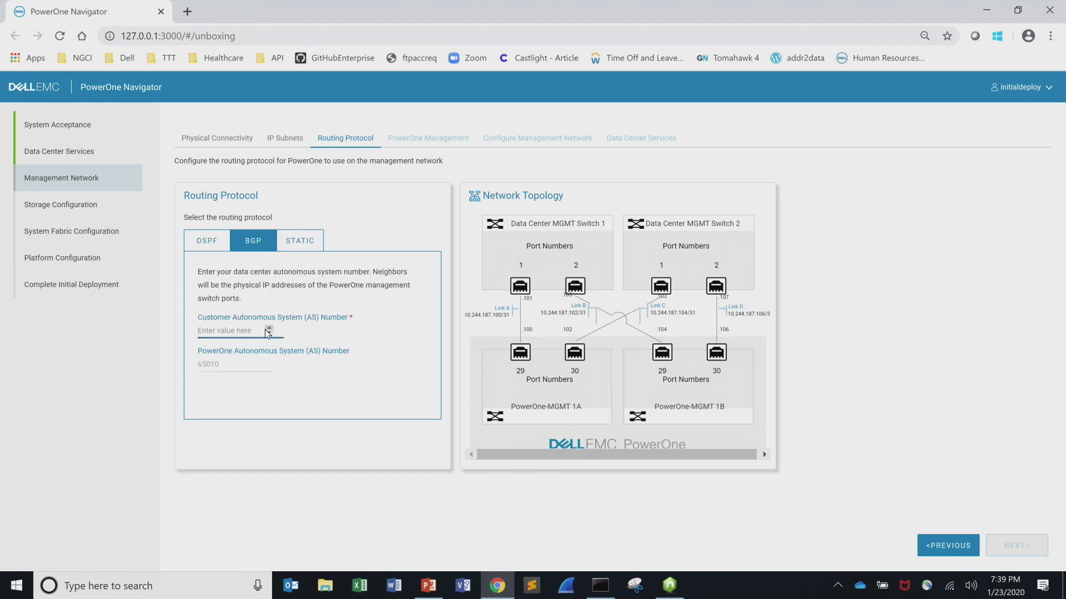
{"action": "type", "text": "65001"}
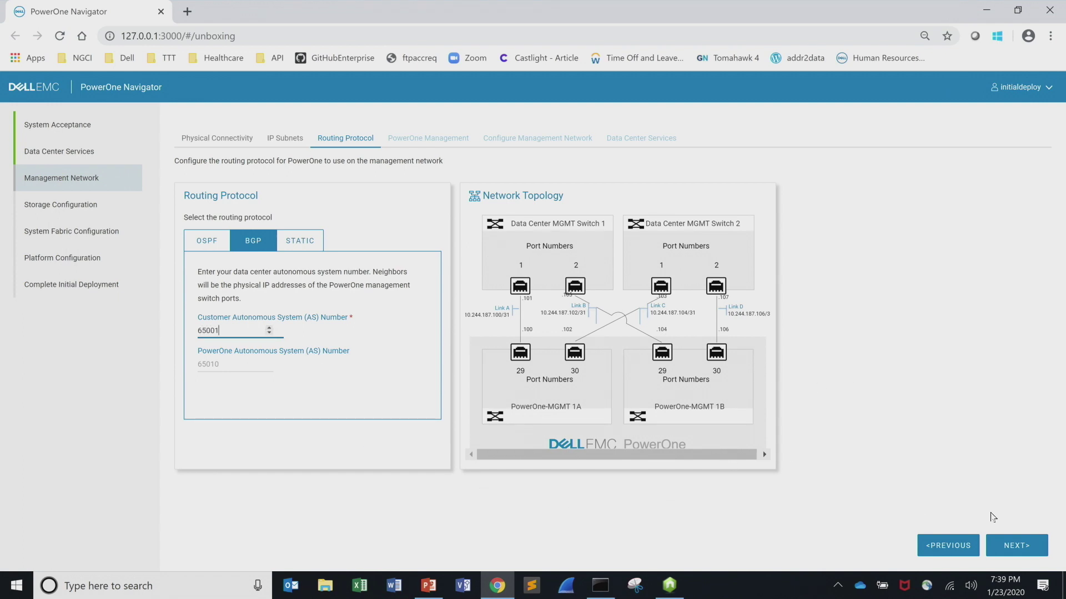
{"action": "left_click", "coordinate": [1025, 546]}
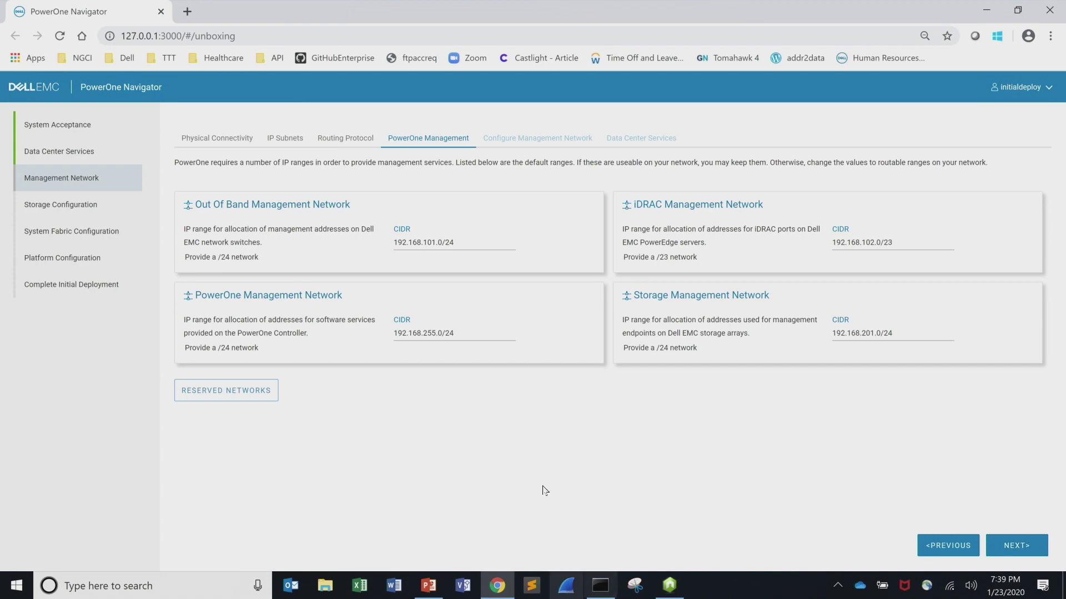
{"action": "left_click", "coordinate": [251, 397]}
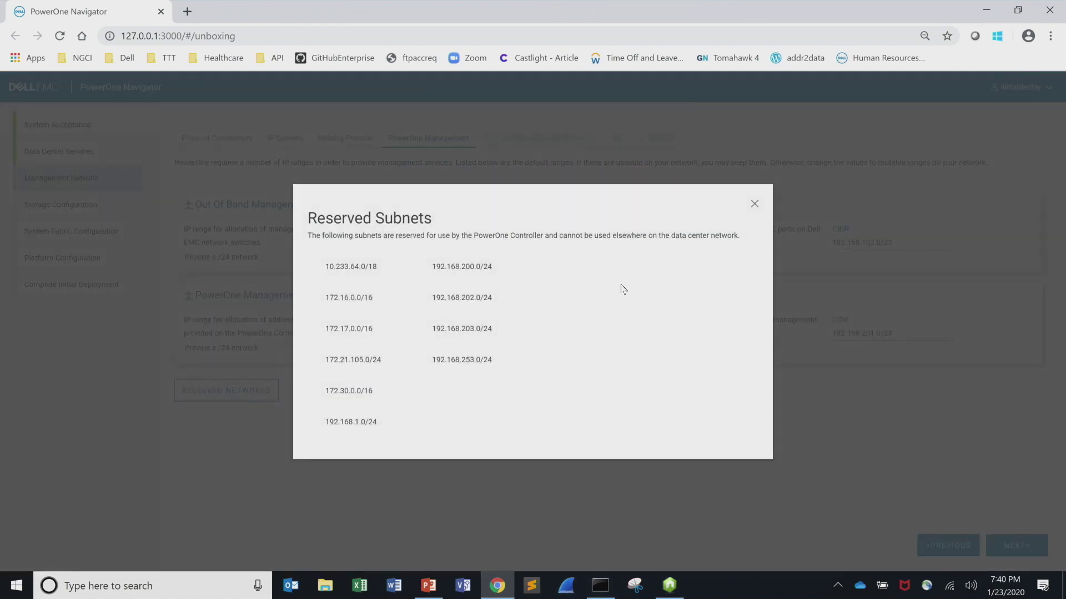
{"action": "left_click", "coordinate": [754, 205]}
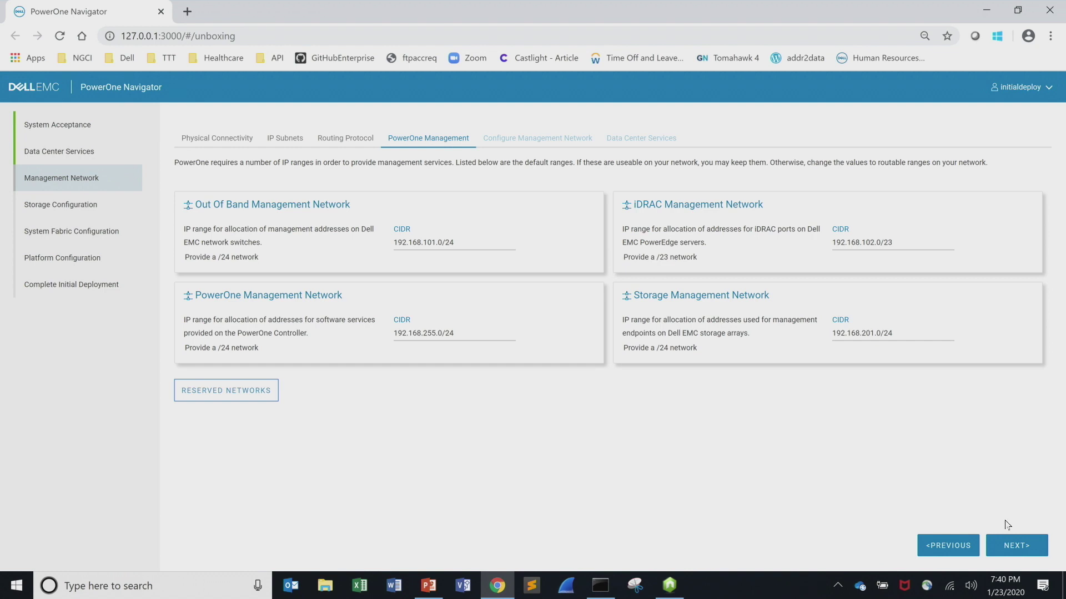
{"action": "left_click", "coordinate": [1019, 547]}
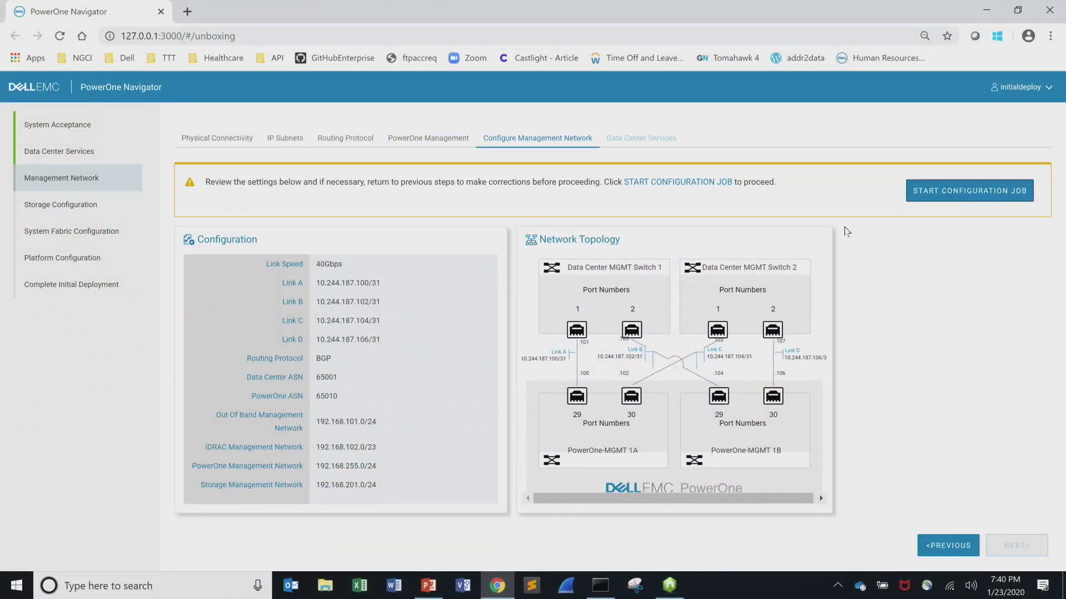
- Run the management network configuration job to completion, close its log, and continue
{"action": "left_click", "coordinate": [938, 191]}
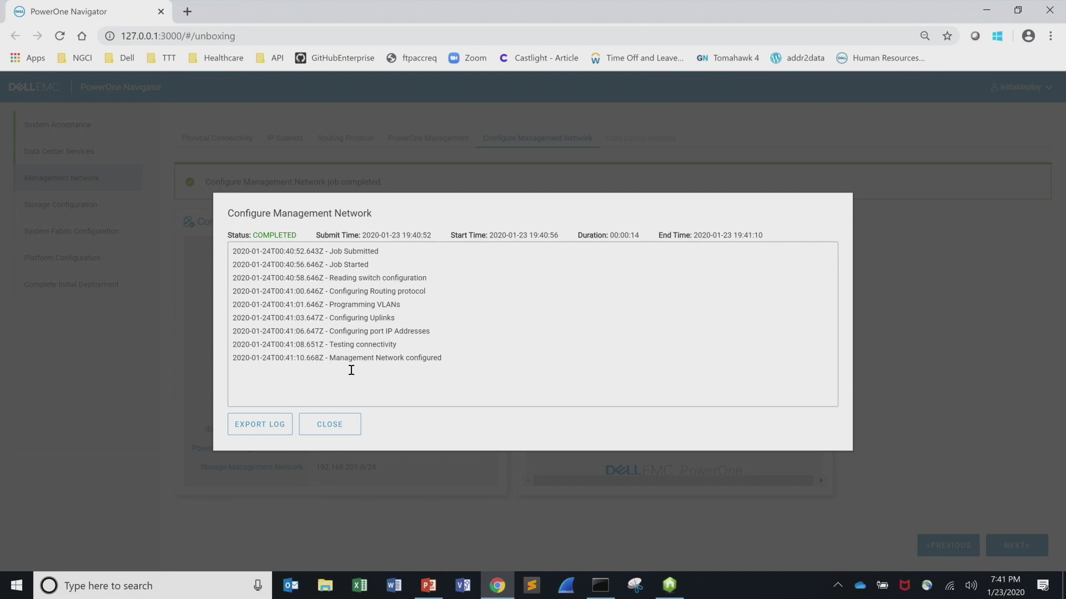
{"action": "left_click", "coordinate": [331, 426]}
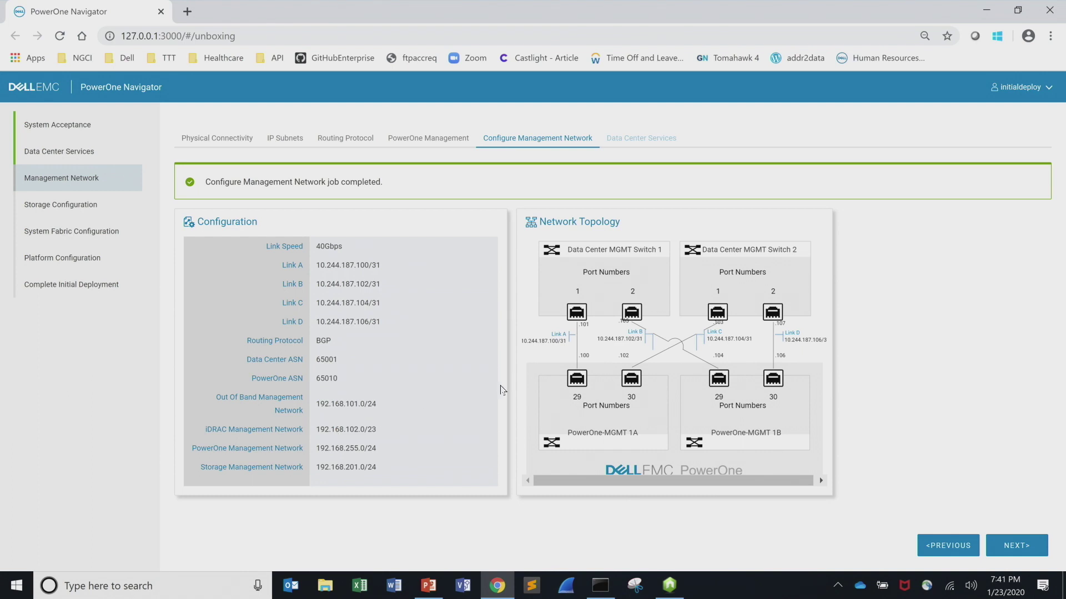
{"action": "left_click", "coordinate": [1008, 546]}
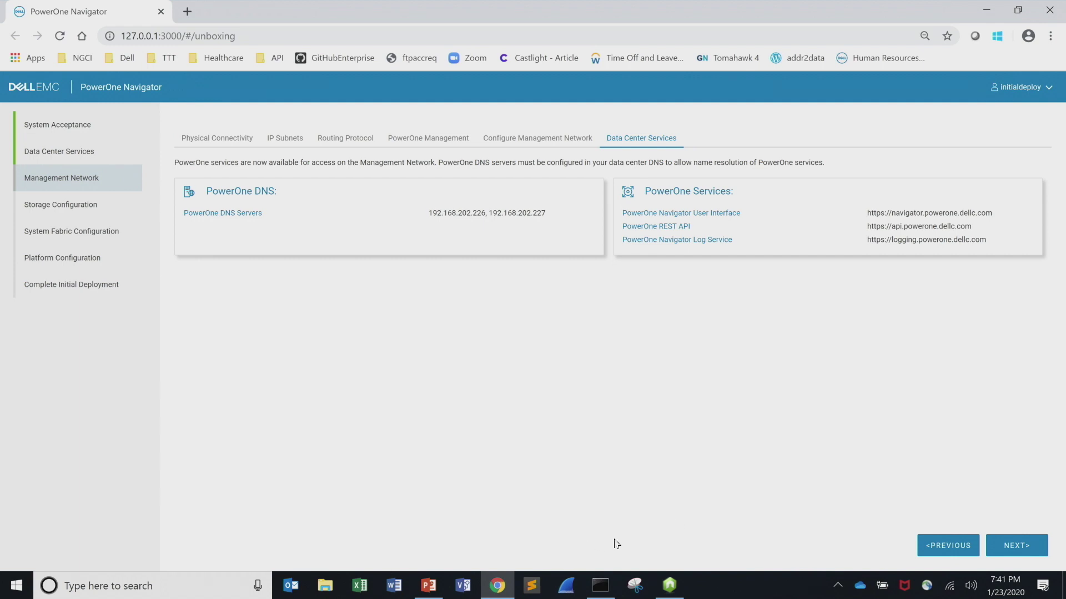
- Advance from Data Center Services to the Storage Configuration step
{"action": "left_click", "coordinate": [1030, 543]}
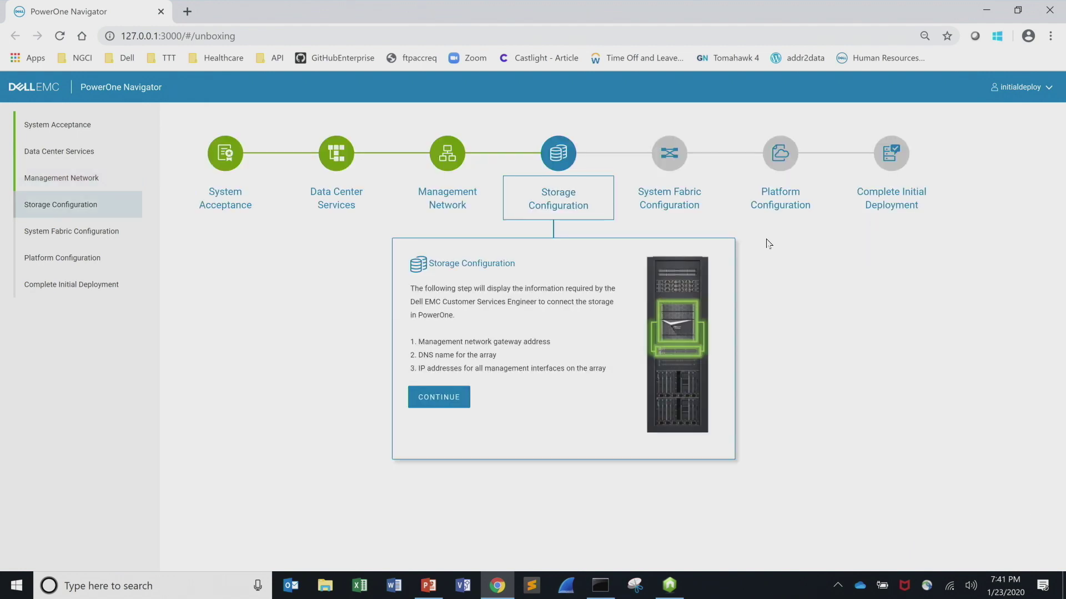
- Connect the storage array, close the finished job log, and advance to System Fabric Configuration
{"action": "left_click", "coordinate": [450, 393]}
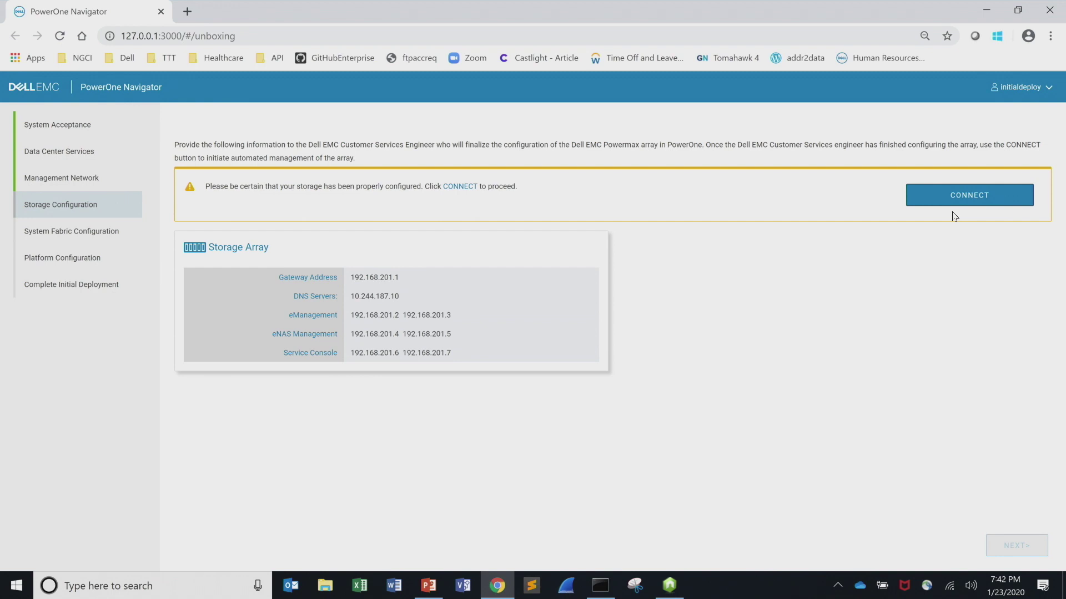
{"action": "left_click", "coordinate": [984, 195]}
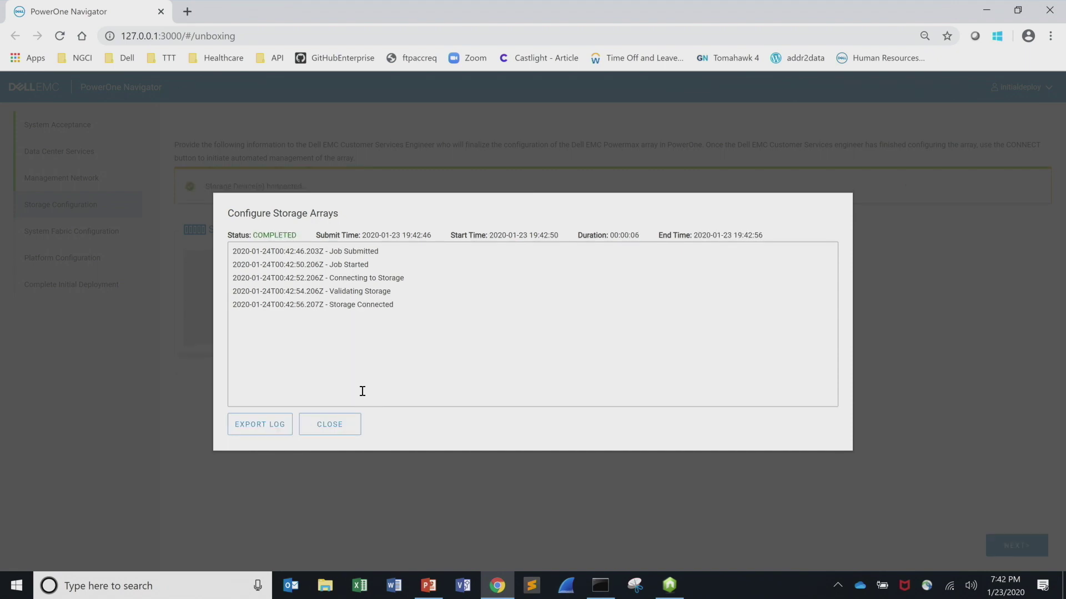
{"action": "left_click", "coordinate": [319, 427]}
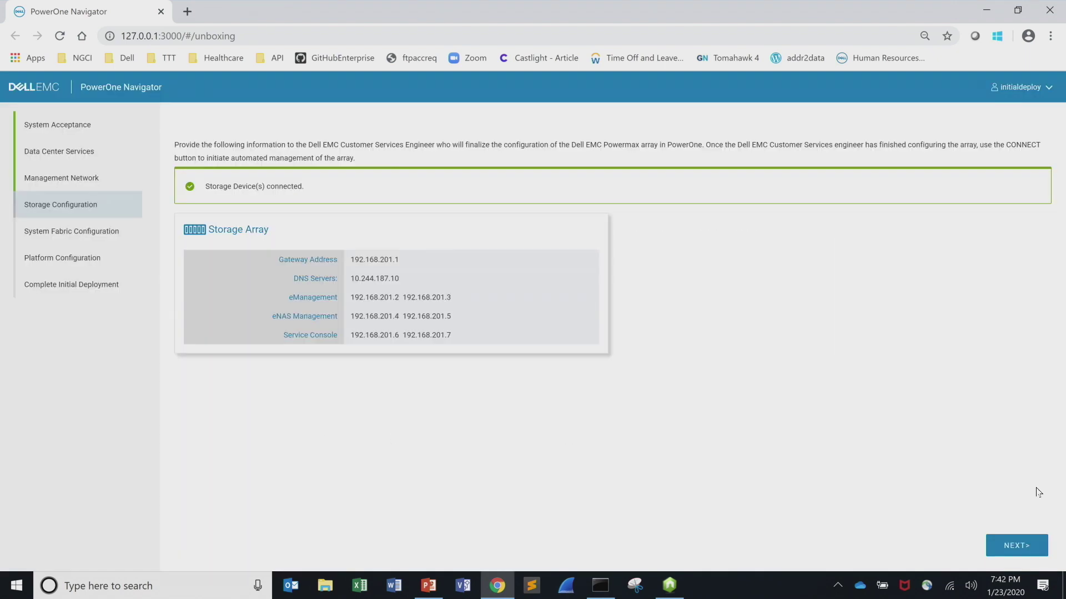
{"action": "left_click", "coordinate": [1011, 546]}
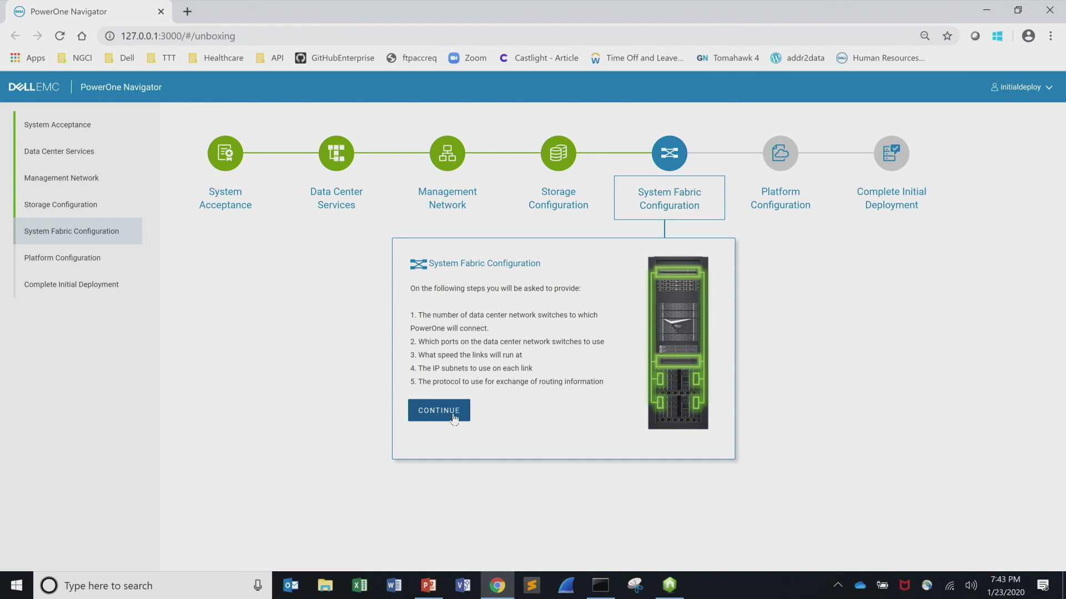
- Connect the fabric to two data center switches at 100Gbps network speed
{"action": "left_click", "coordinate": [453, 417]}
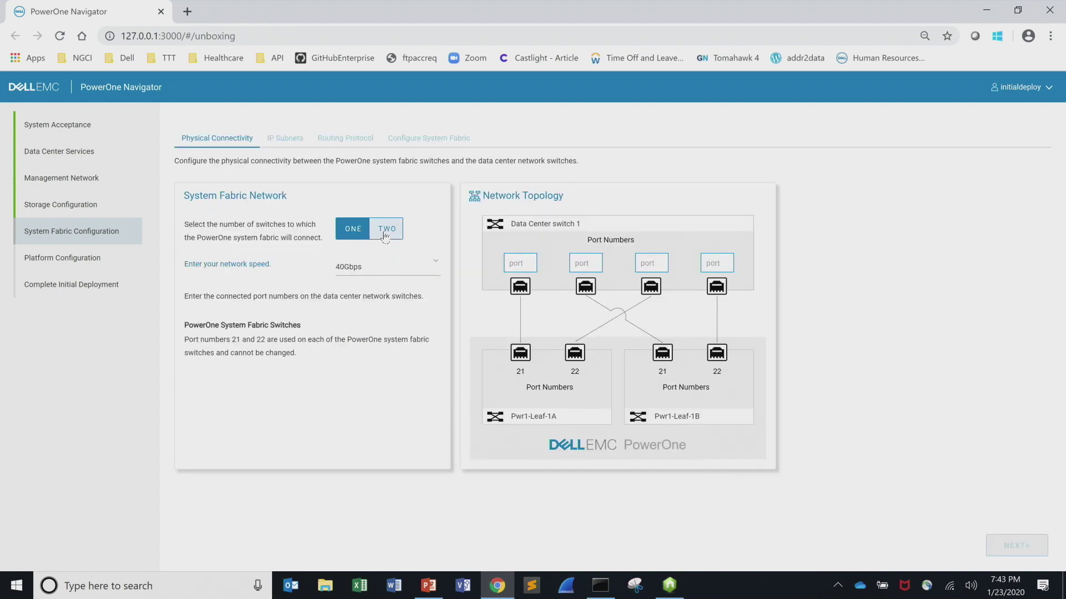
{"action": "left_click", "coordinate": [383, 238]}
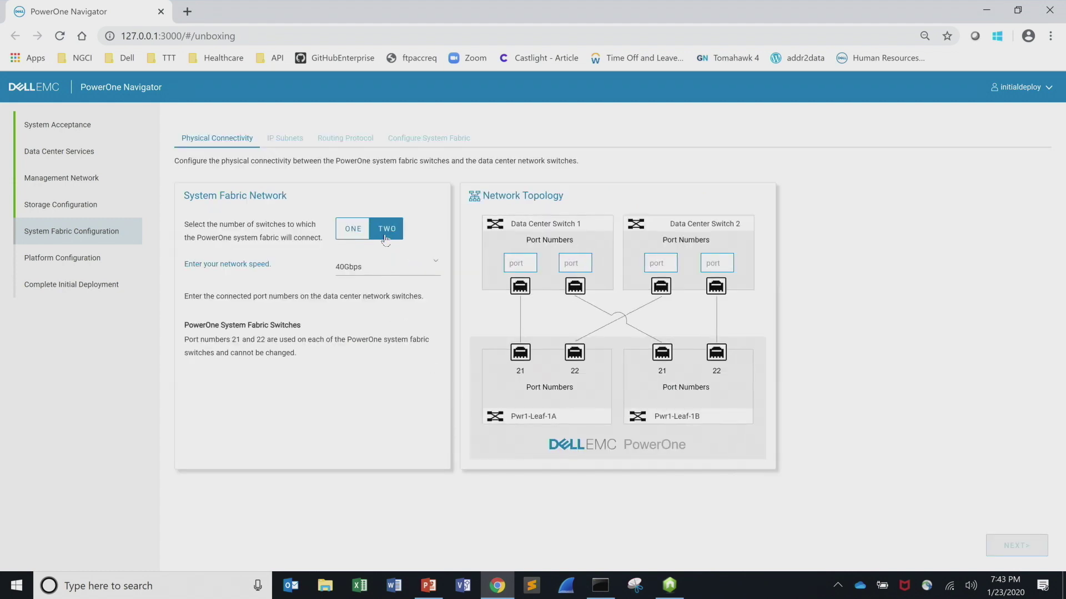
{"action": "left_click", "coordinate": [381, 272]}
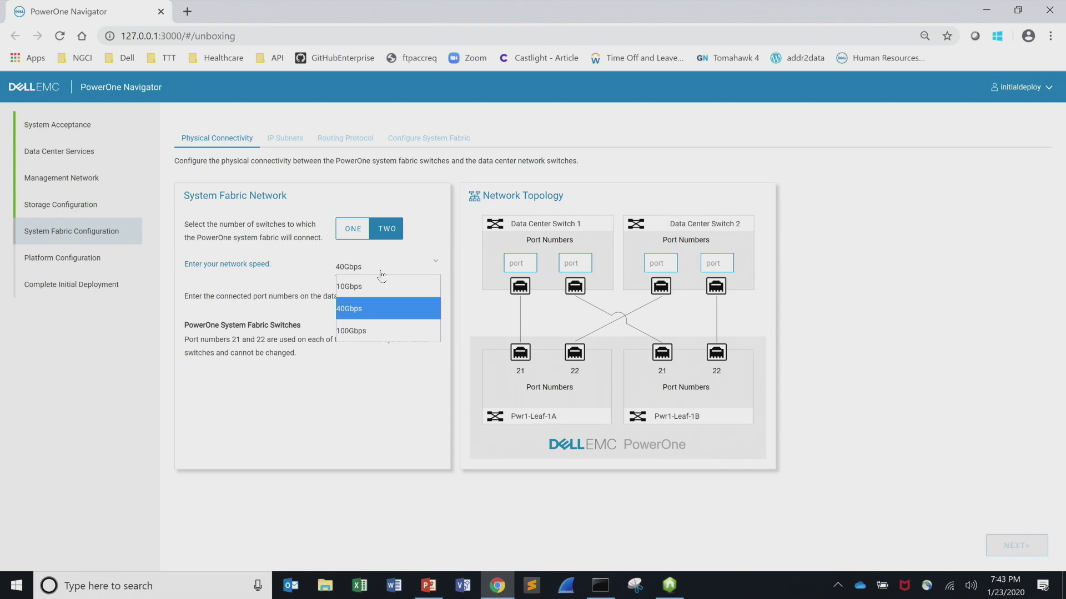
{"action": "left_click", "coordinate": [366, 336]}
- Enter ports 1 and 2 for Data Center Switch 1 and Switch 2
{"action": "left_click", "coordinate": [518, 270]}
{"action": "type", "text": "1"}
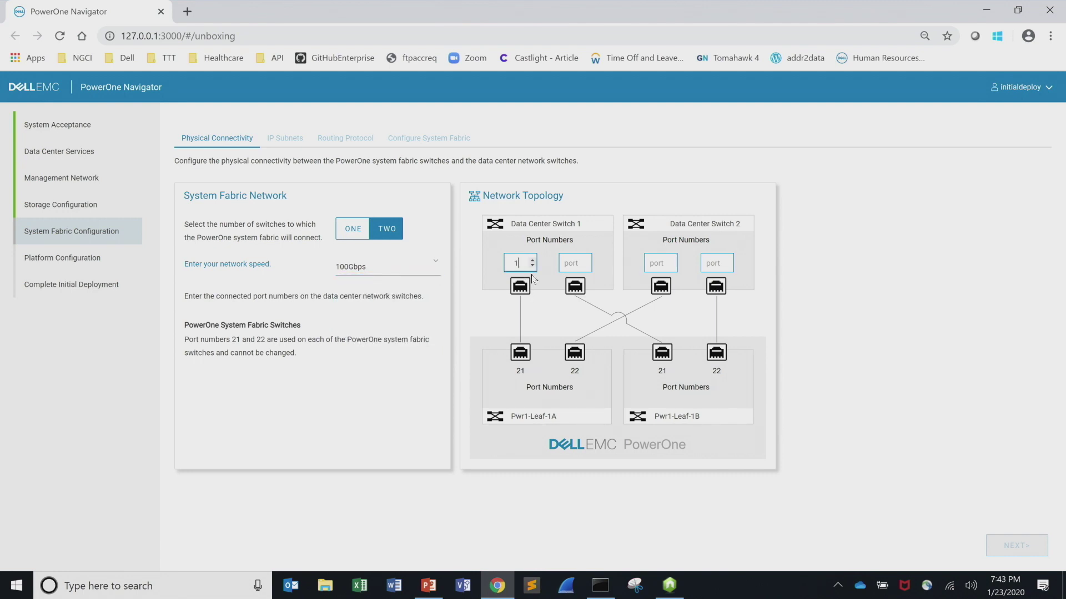
{"action": "left_click", "coordinate": [573, 265]}
{"action": "type", "text": "2"}
{"action": "left_click", "coordinate": [660, 263]}
{"action": "type", "text": "1"}
{"action": "left_click", "coordinate": [716, 263]}
{"action": "type", "text": "2"}
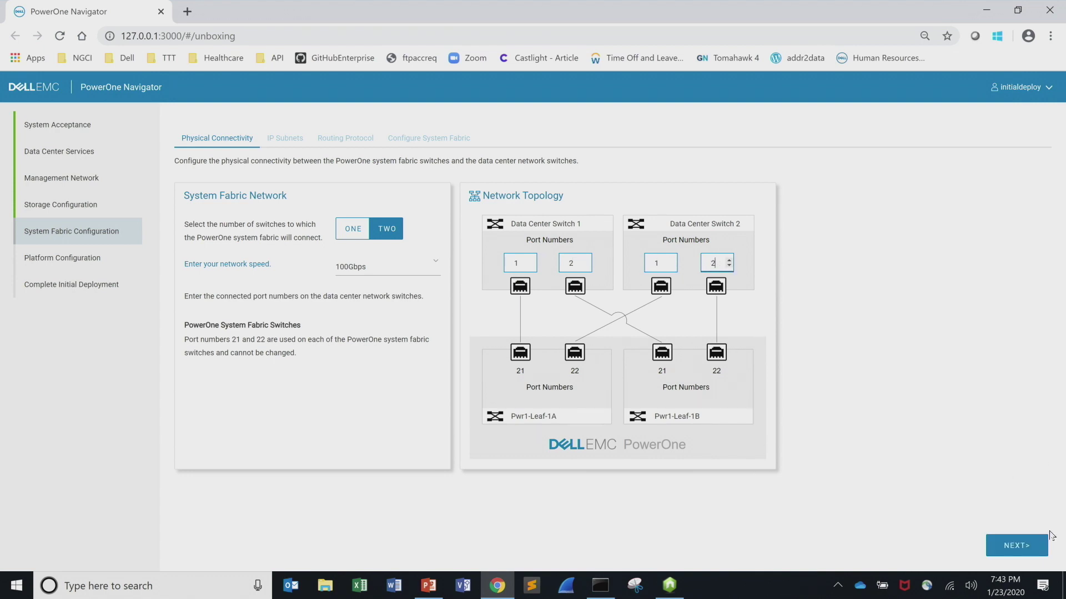
- Set Link A to 10.244.187.200/31 and copy the value
{"action": "left_click", "coordinate": [1005, 546]}
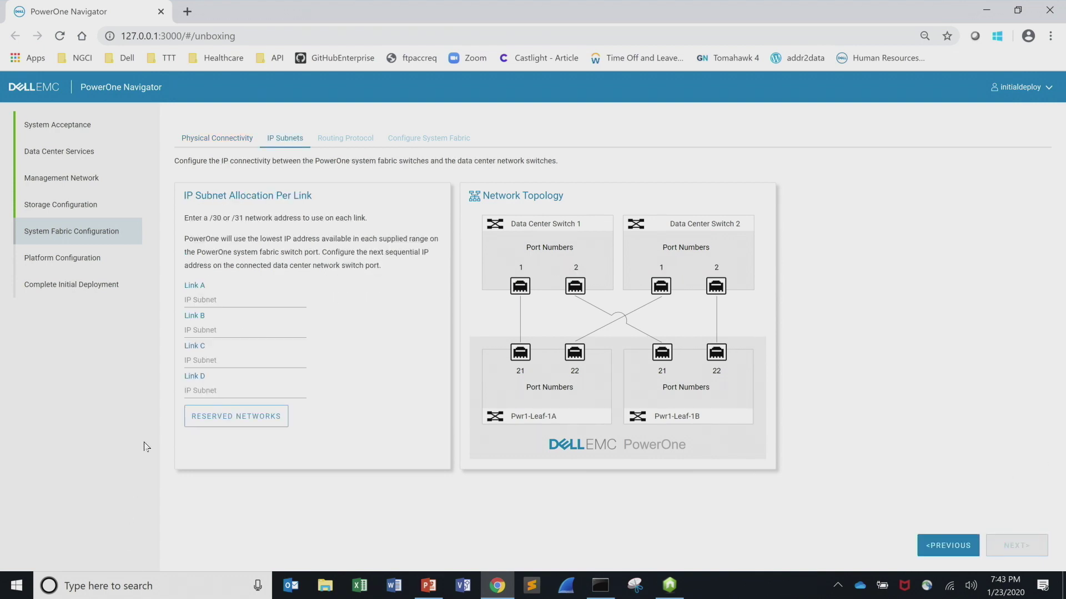
{"action": "left_click", "coordinate": [217, 300]}
{"action": "left_click", "coordinate": [228, 326]}
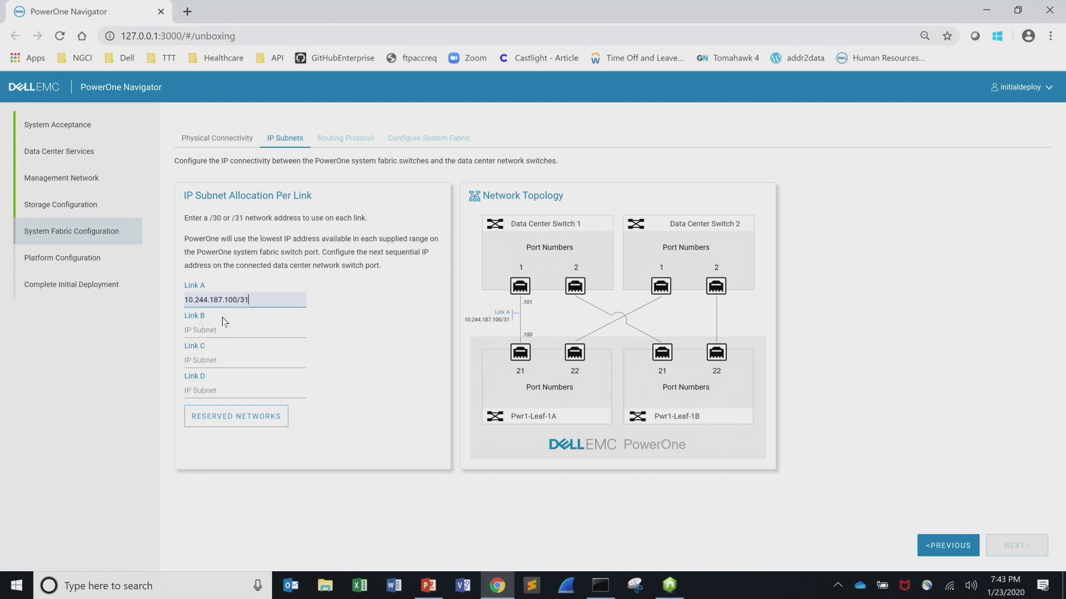
{"action": "key", "text": "ctrl+a"}
{"action": "left_click", "coordinate": [232, 300]}
{"action": "key", "text": "BackSpace"}
{"action": "type", "text": "2"}
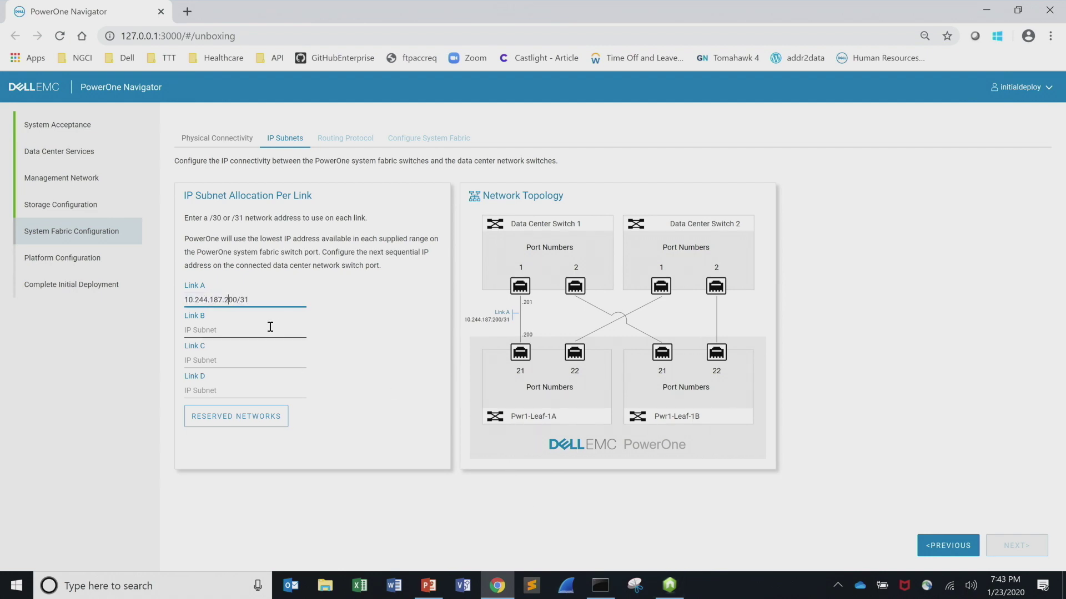
{"action": "left_click_drag", "start_coordinate": [265, 300], "coordinate": [171, 297]}
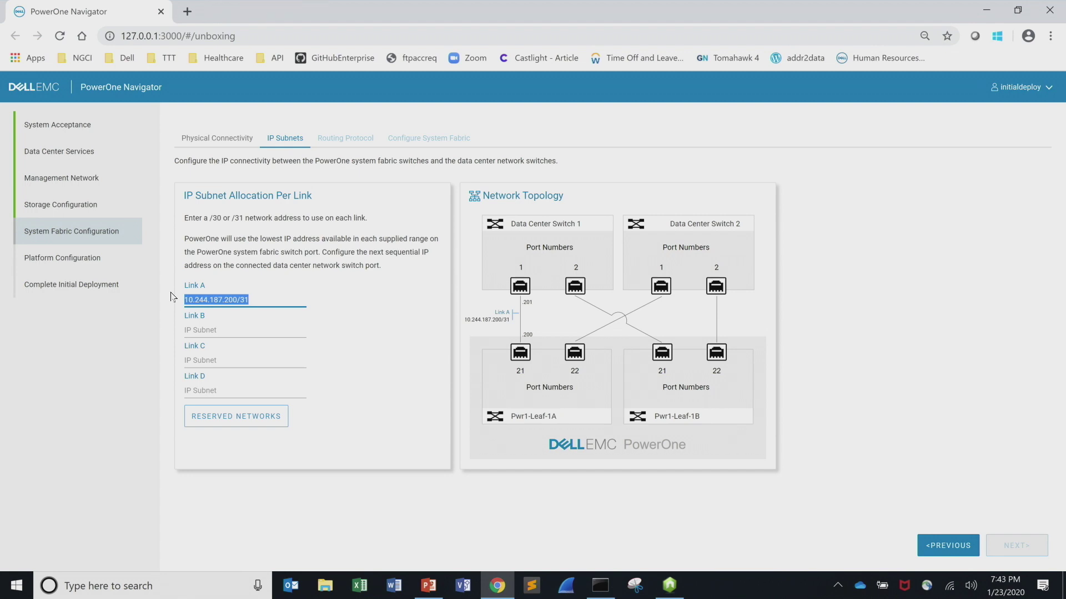
{"action": "key", "text": "ctrl+c"}
- Paste the subnet into Links B and C as 10.244.187.202/31 and 10.244.187.204/31
{"action": "left_click", "coordinate": [215, 329]}
{"action": "key", "text": "ctrl+v"}
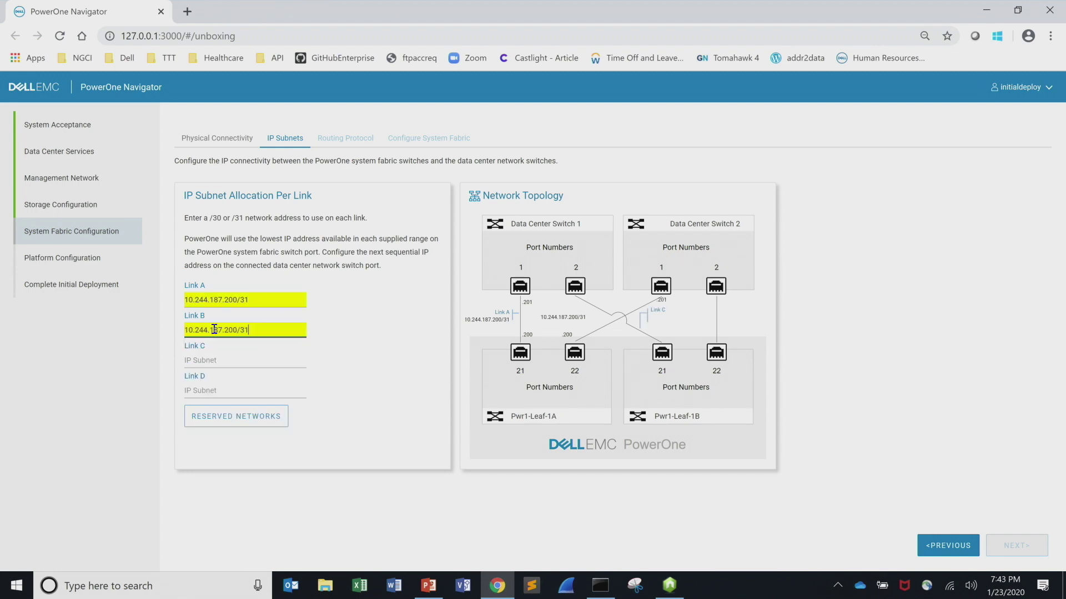
{"action": "left_click", "coordinate": [242, 333]}
{"action": "key", "text": "BackSpace"}
{"action": "type", "text": "2"}
{"action": "key", "text": "Tab"}
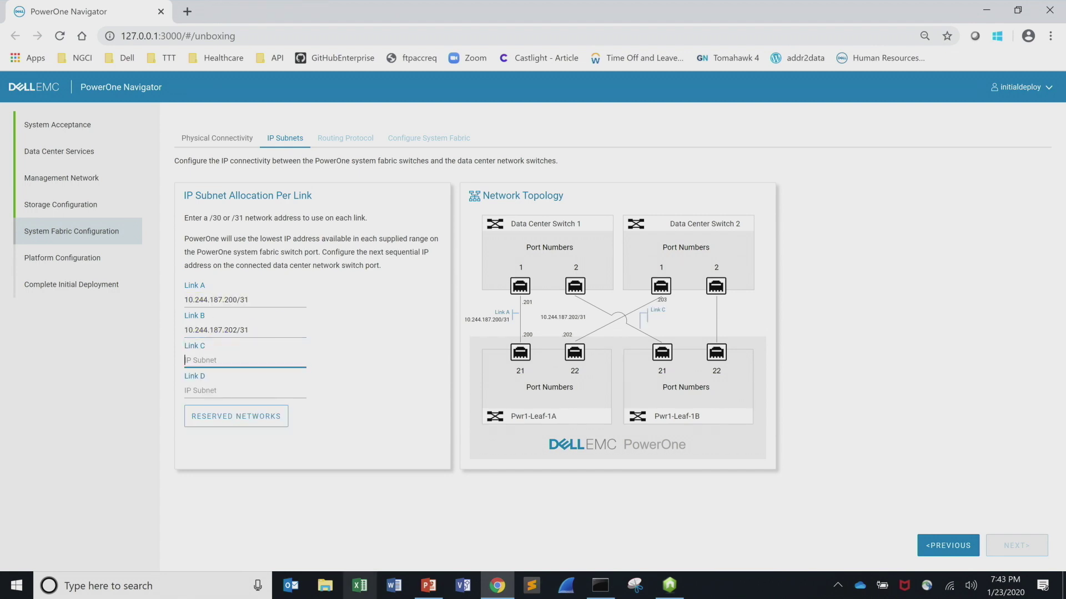
{"action": "key", "text": "ctrl+v"}
{"action": "left_click", "coordinate": [240, 360]}
{"action": "key", "text": "BackSpace"}
{"action": "type", "text": "4"}
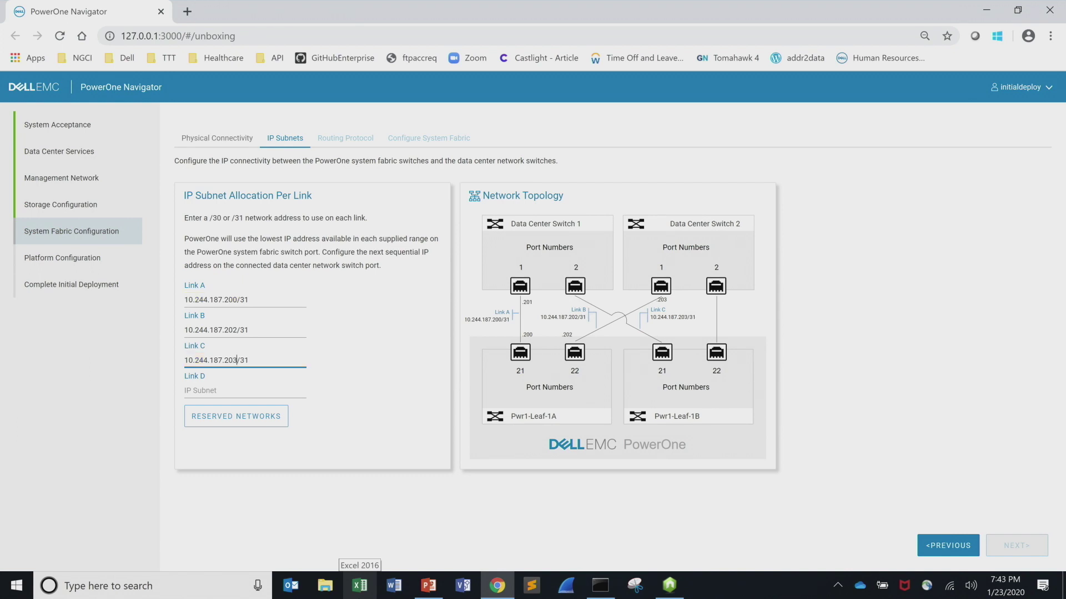
- Paste the subnet into Link D as 10.244.187.206/31 and continue to routing
{"action": "key", "text": "Tab"}
{"action": "key", "text": "ctrl+v"}
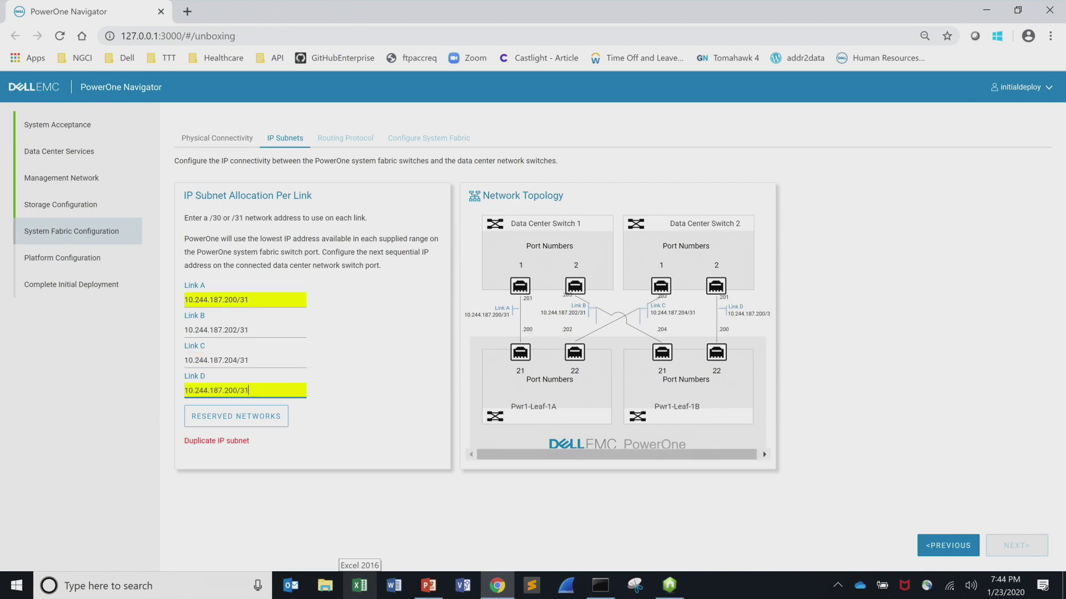
{"action": "left_click", "coordinate": [240, 391]}
{"action": "key", "text": "BackSpace"}
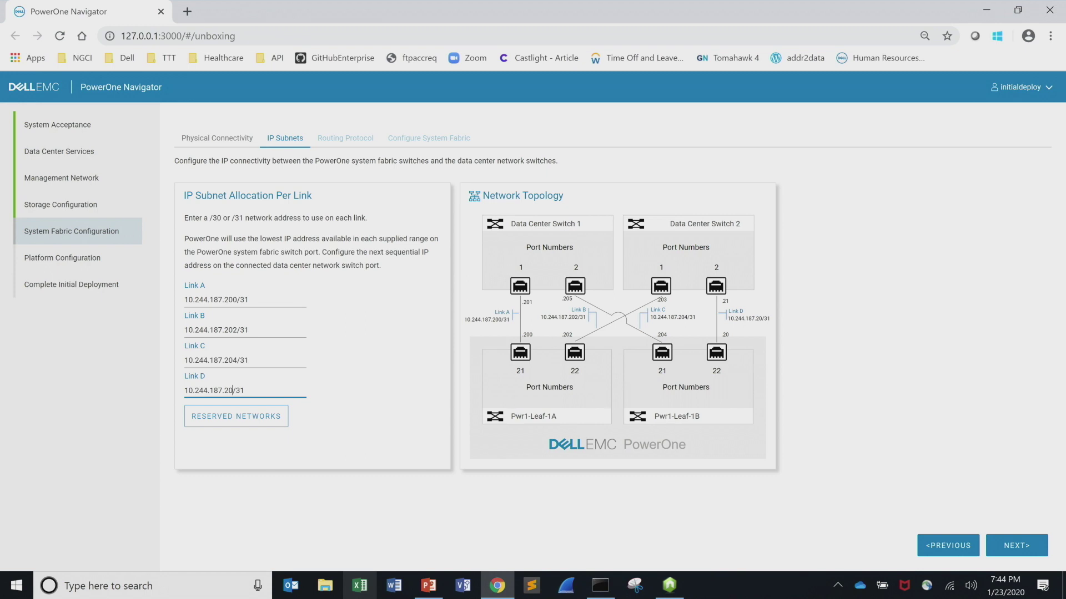
{"action": "type", "text": "6"}
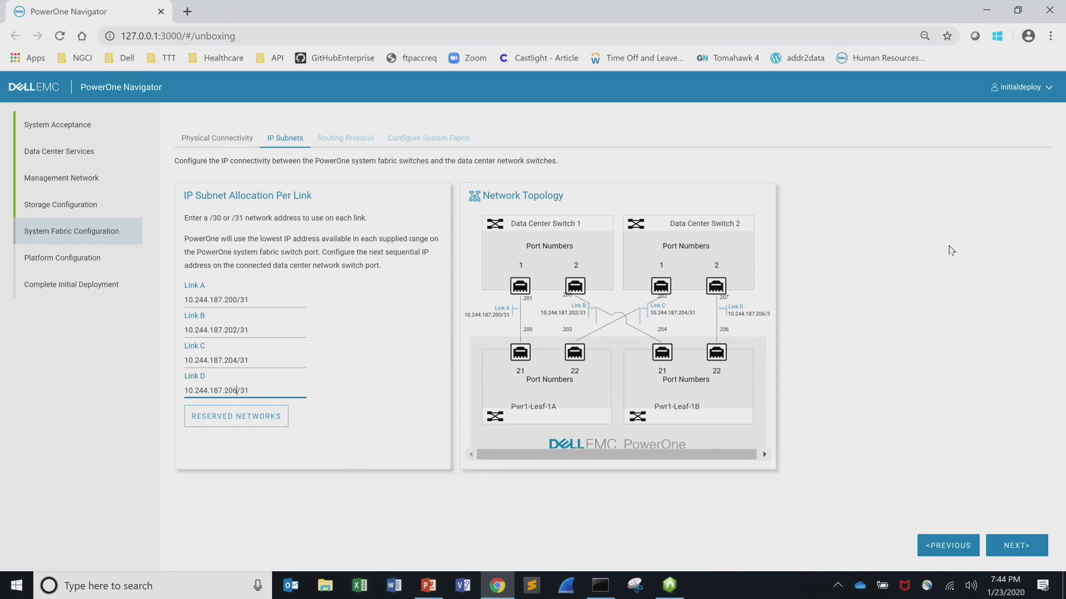
{"action": "left_click", "coordinate": [1018, 544]}
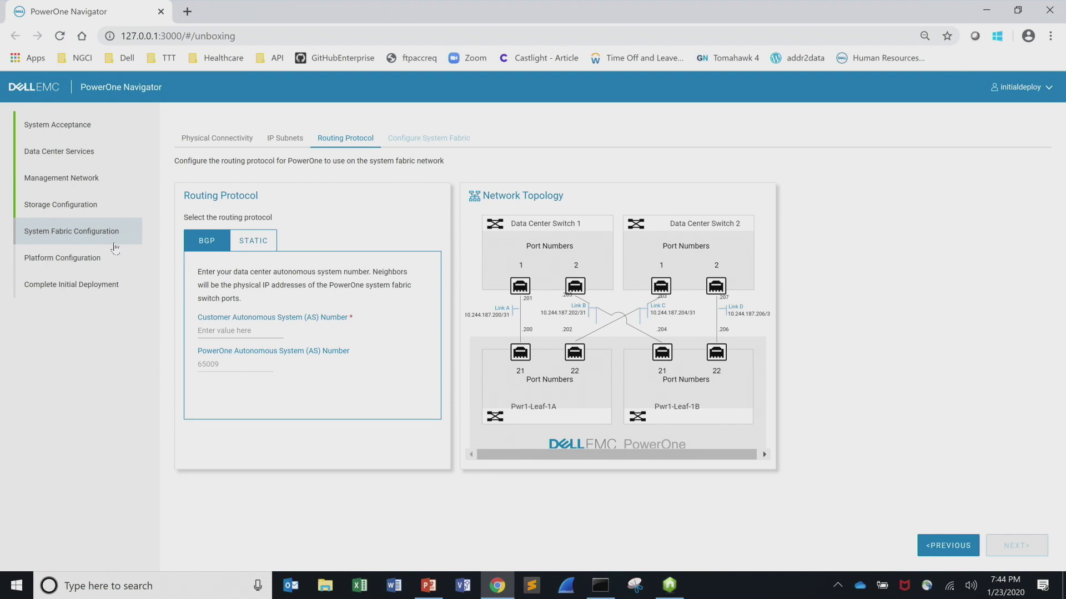
- Enter 65001 as the BGP customer AS number
{"action": "left_click", "coordinate": [229, 333]}
{"action": "type", "text": "65001"}
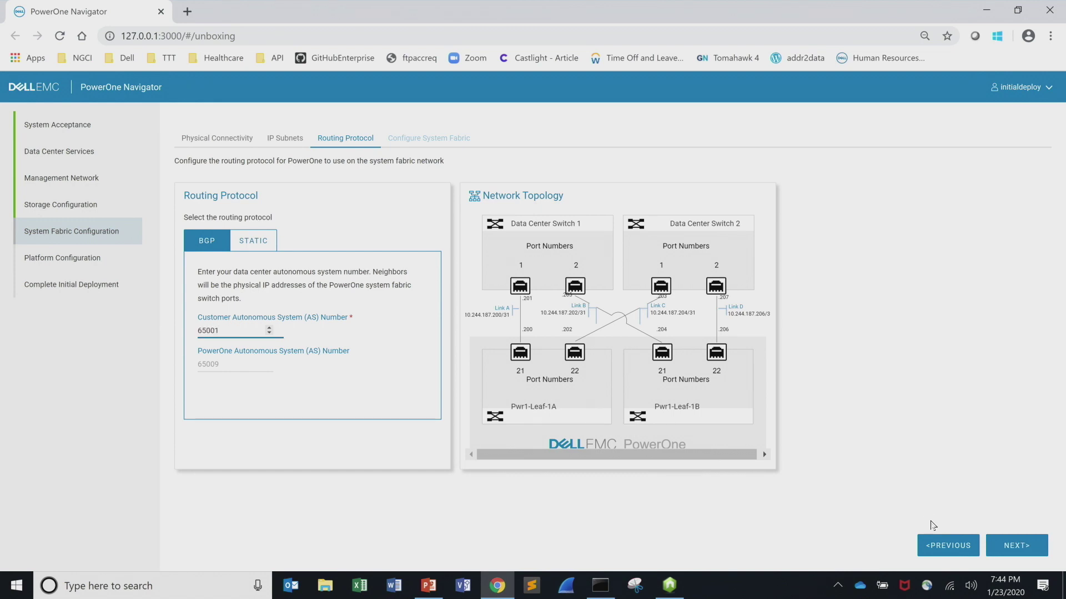
- Run the system fabric configuration job, close its log, and advance to Platform Configuration
{"action": "left_click", "coordinate": [988, 554]}
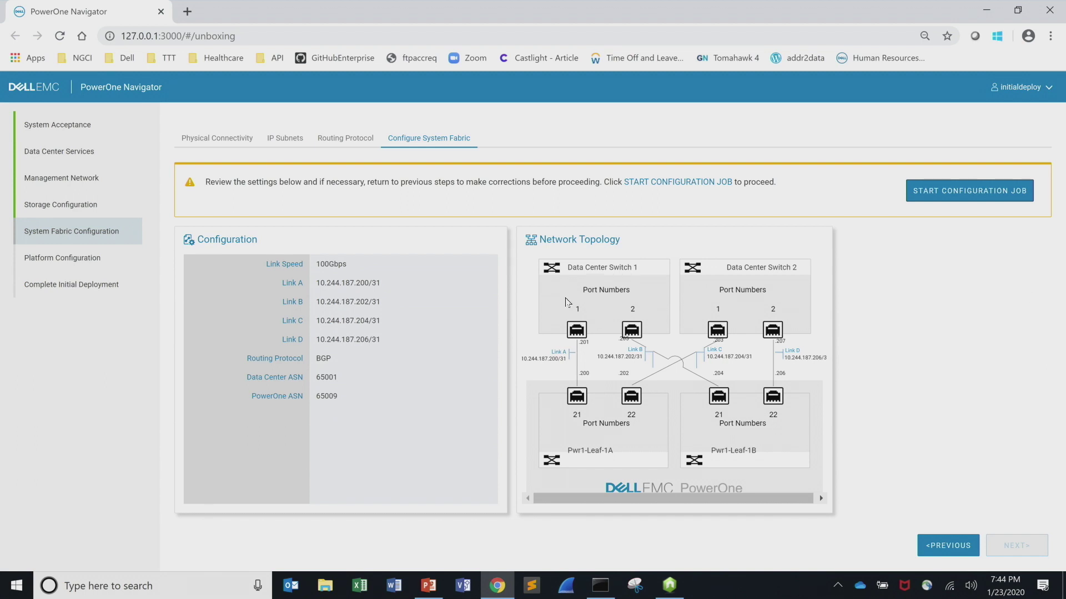
{"action": "left_click", "coordinate": [978, 189]}
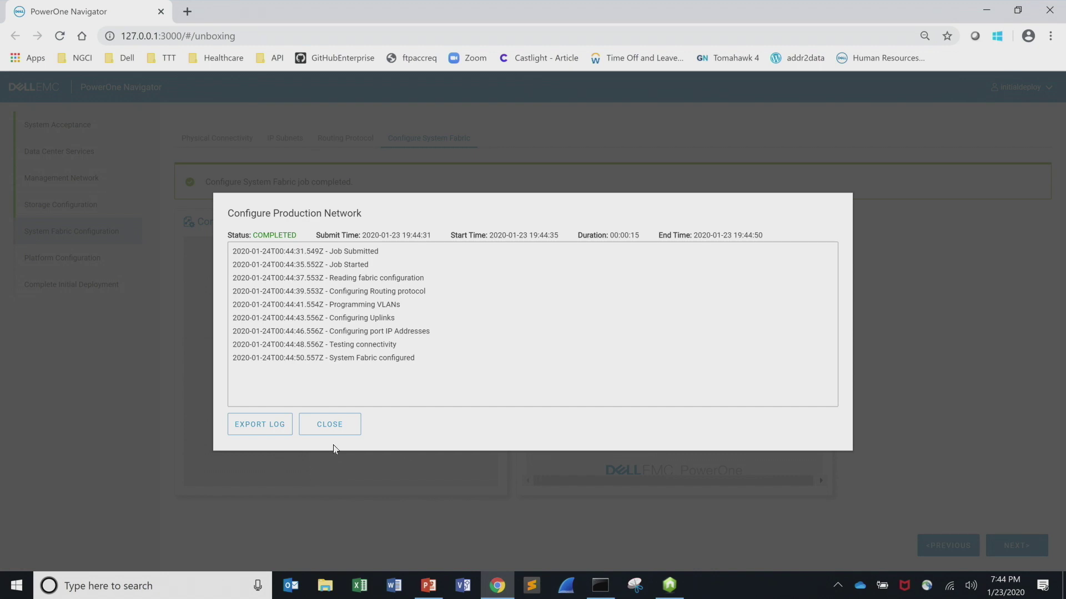
{"action": "left_click", "coordinate": [332, 429]}
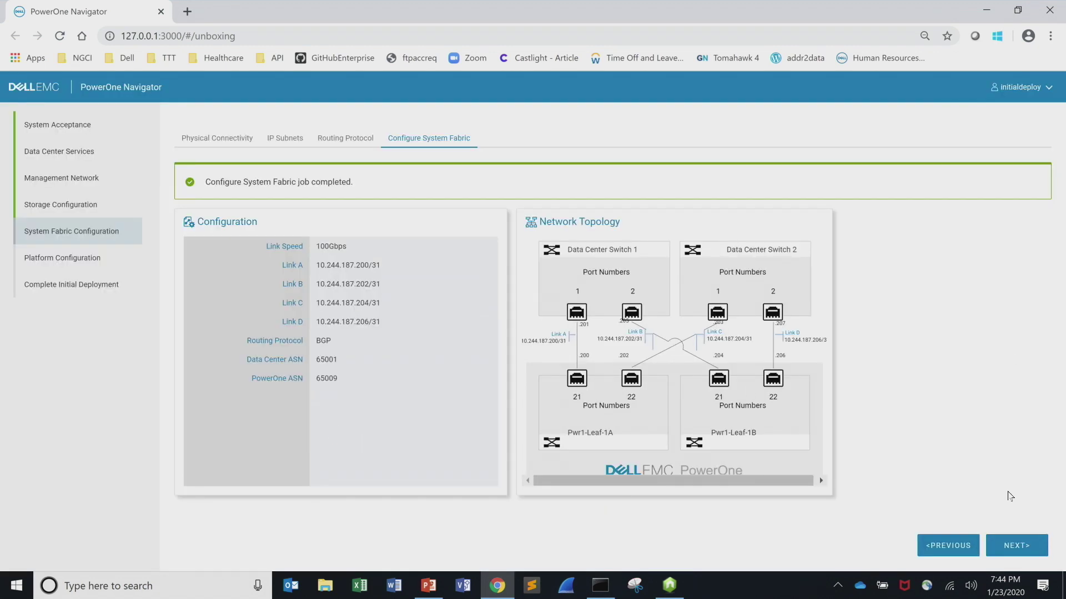
{"action": "left_click", "coordinate": [1015, 546]}
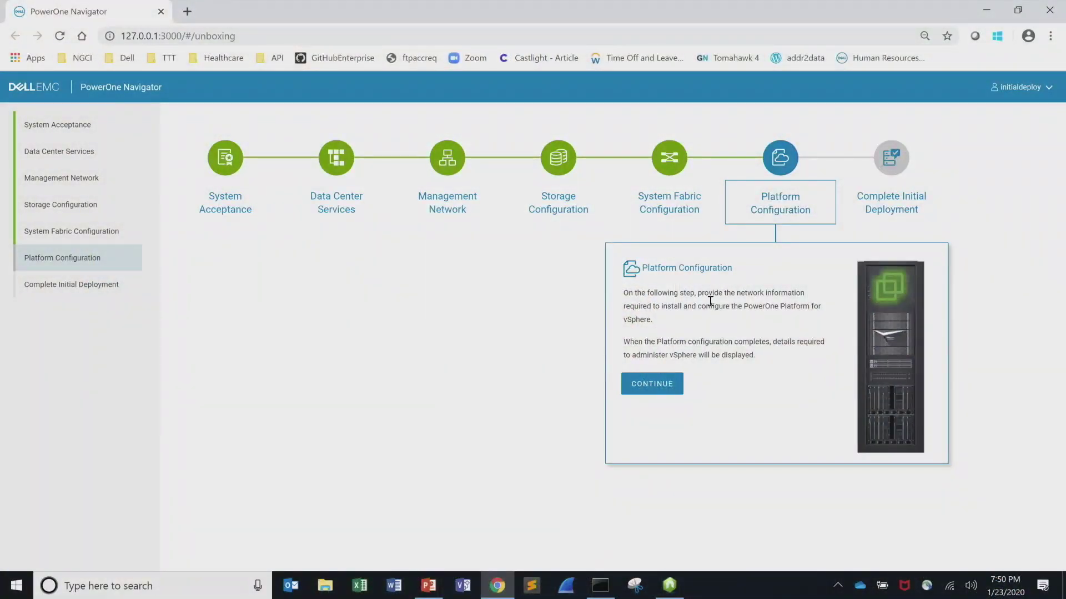
- Continue to Platform Configuration and set the vSphere platform CIDR range to 10.10.0.0/20
{"action": "left_click", "coordinate": [650, 383]}
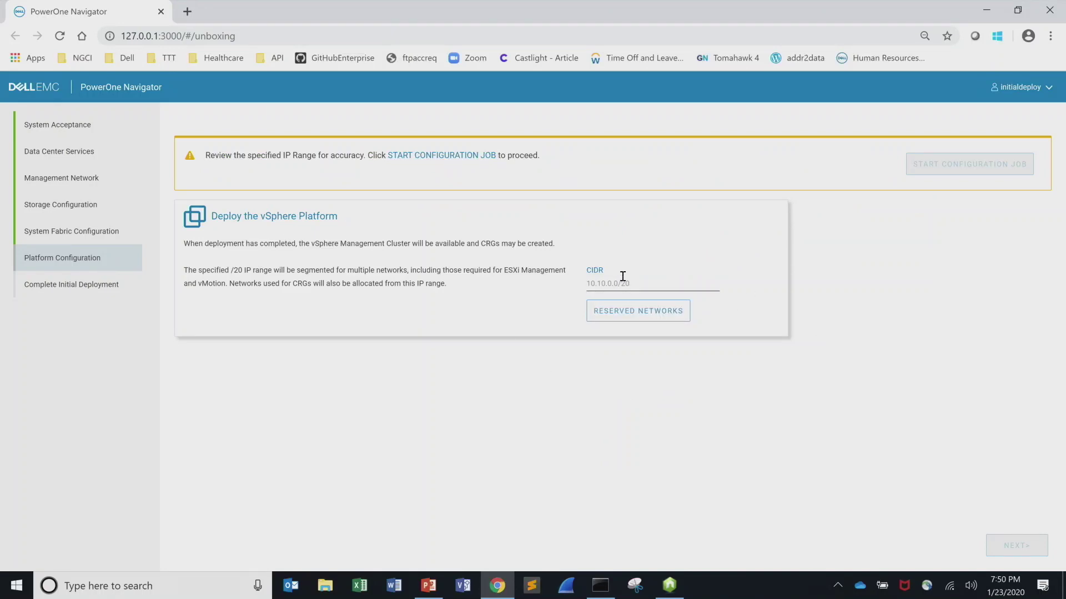
{"action": "left_click", "coordinate": [623, 276]}
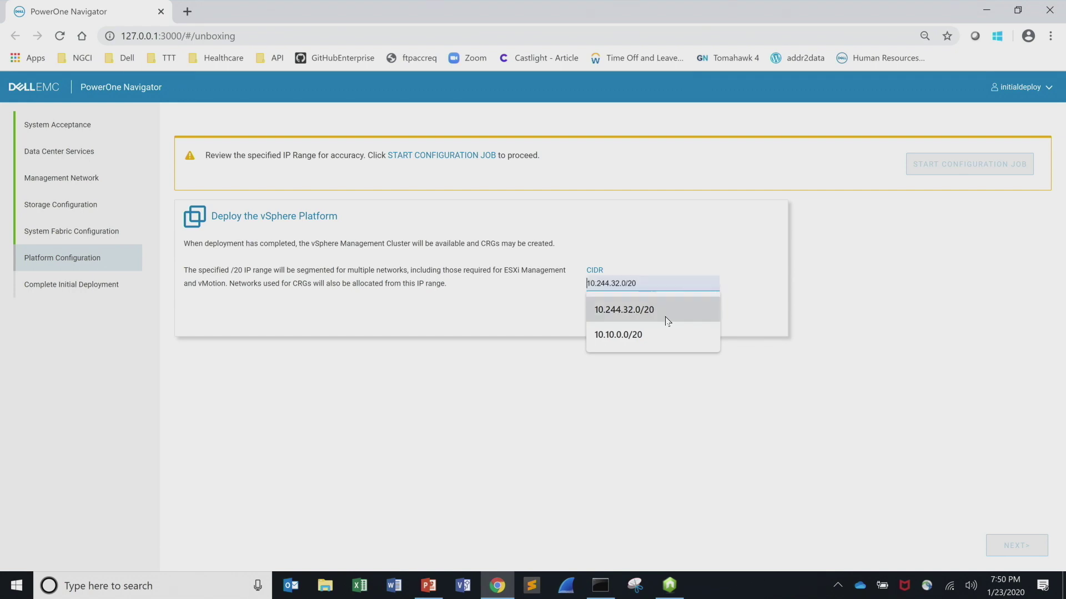
{"action": "left_click", "coordinate": [666, 343]}
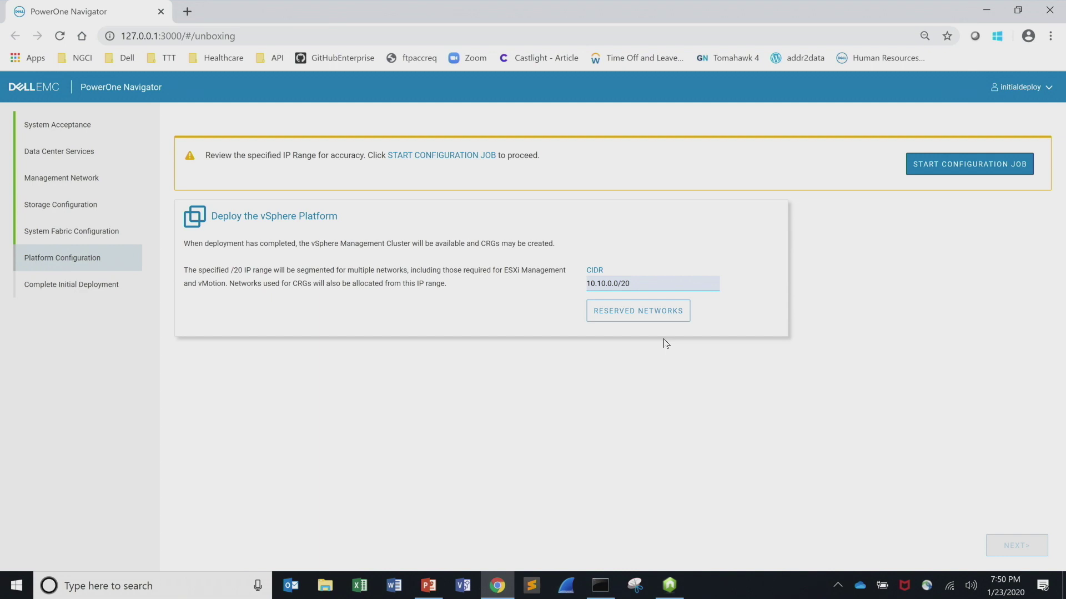
{"action": "left_click", "coordinate": [848, 250]}
- Run the platform configuration job, check the Production vCenter details, and advance to Complete Initial Deployment
{"action": "left_click", "coordinate": [988, 168]}
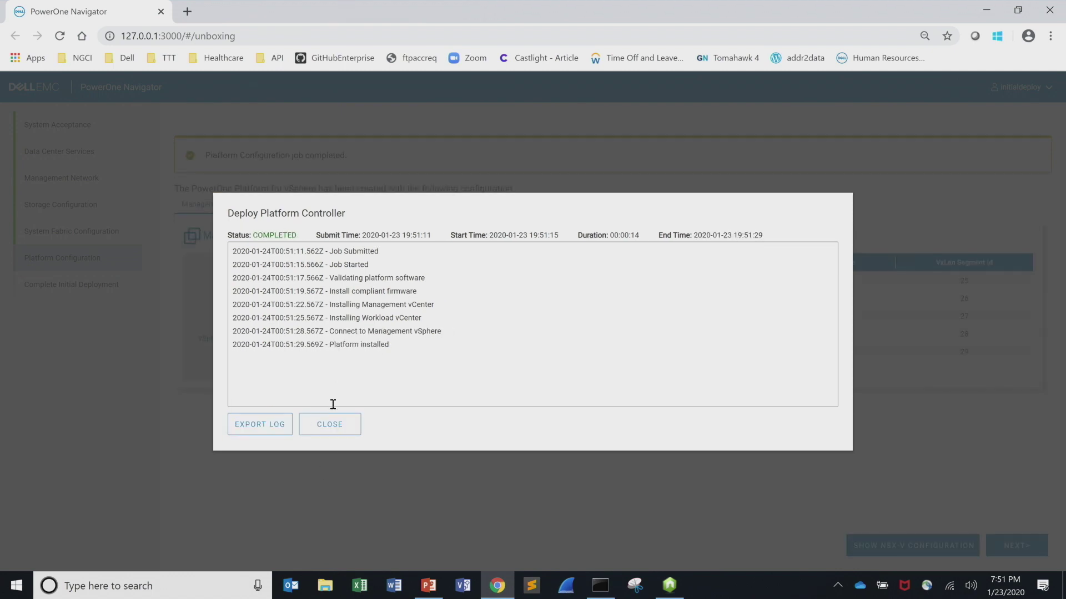
{"action": "left_click", "coordinate": [327, 428]}
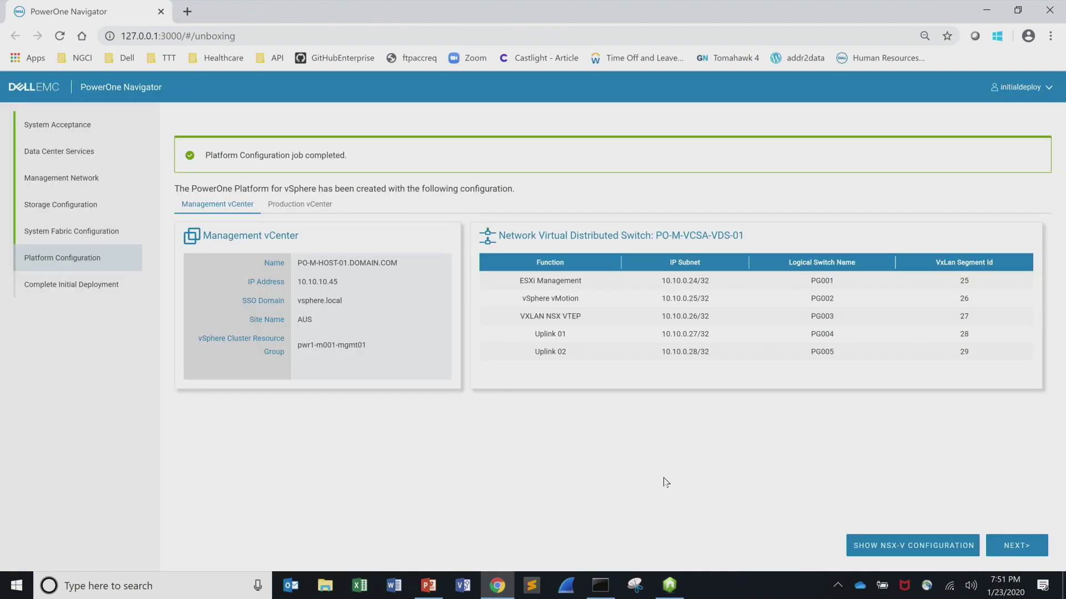
{"action": "left_click", "coordinate": [1007, 553]}
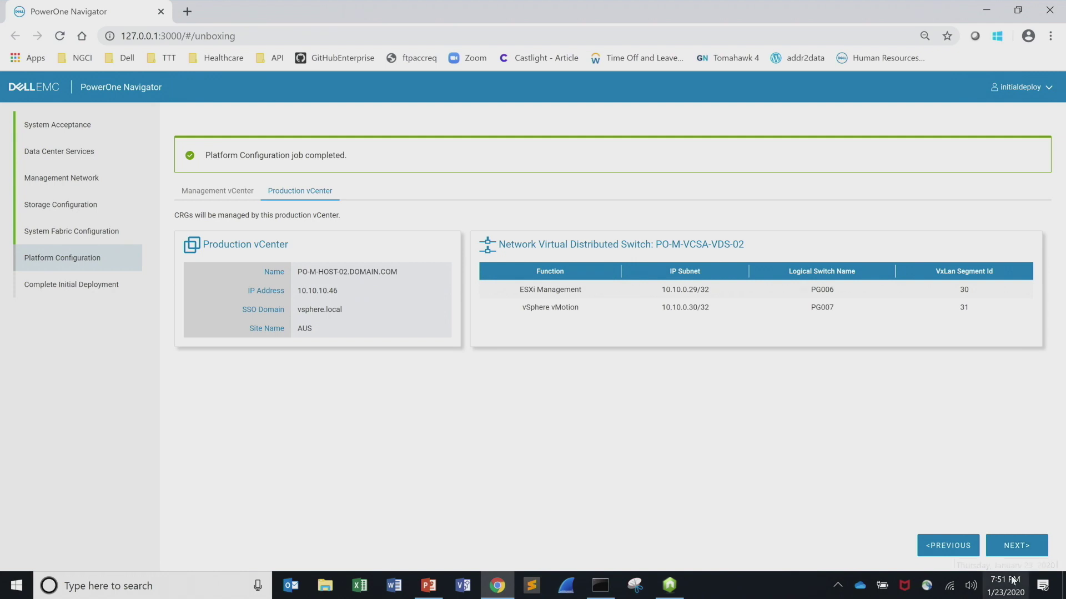
{"action": "left_click", "coordinate": [1019, 547]}
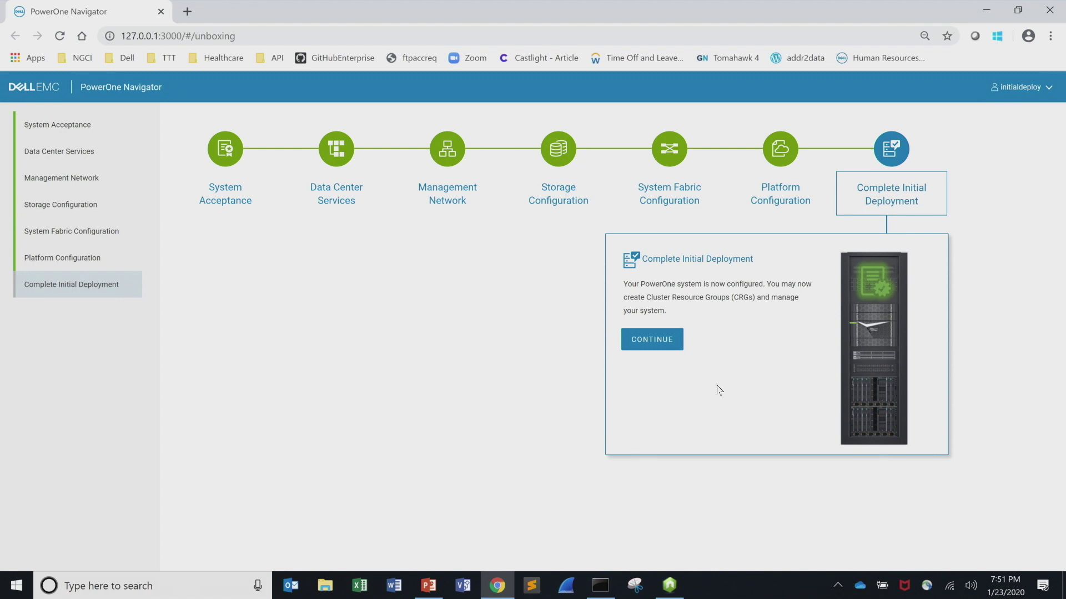
- Complete the initial deployment to show the CRG list, then close the Navigator browser window
{"action": "left_click", "coordinate": [649, 339]}
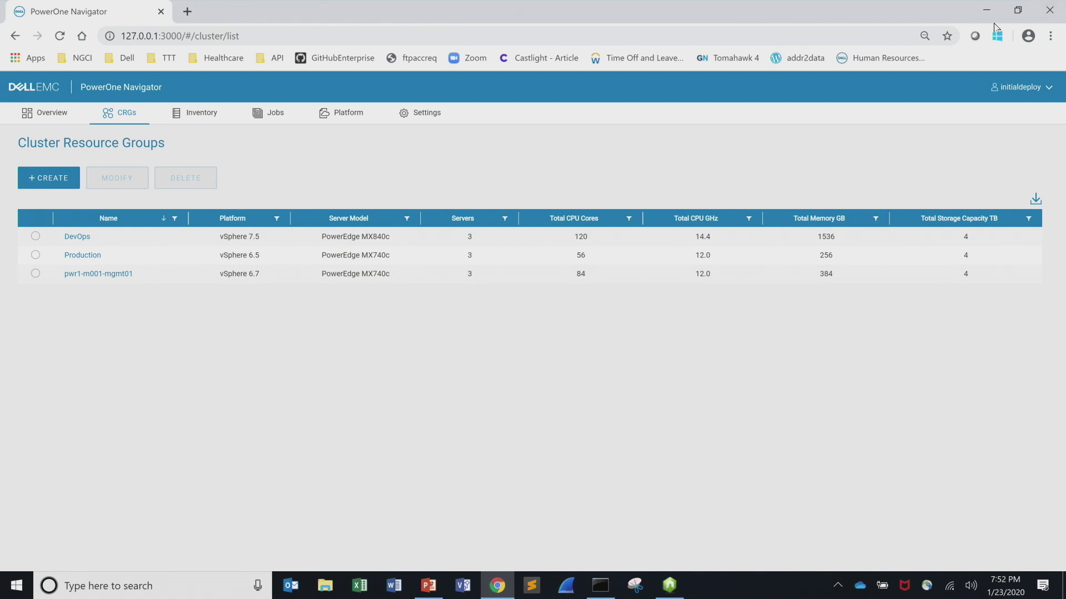
{"action": "left_click", "coordinate": [1050, 17]}
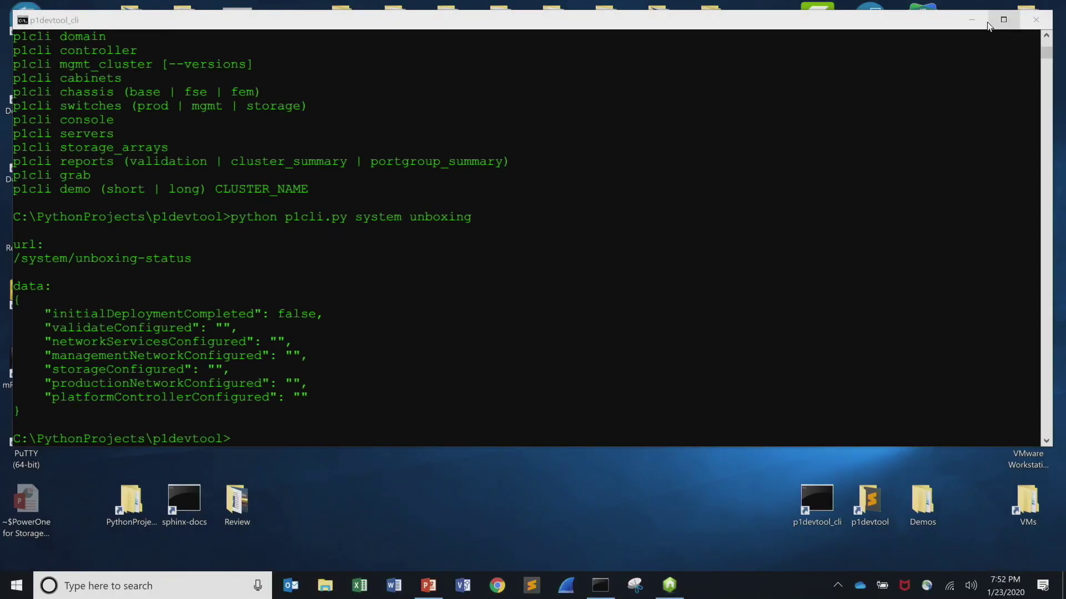
- Minimize p1devtool_cli, close unicorn_mock_api, open the Demos folder and bring up the PowerPoint deck
{"action": "left_click", "coordinate": [971, 20]}
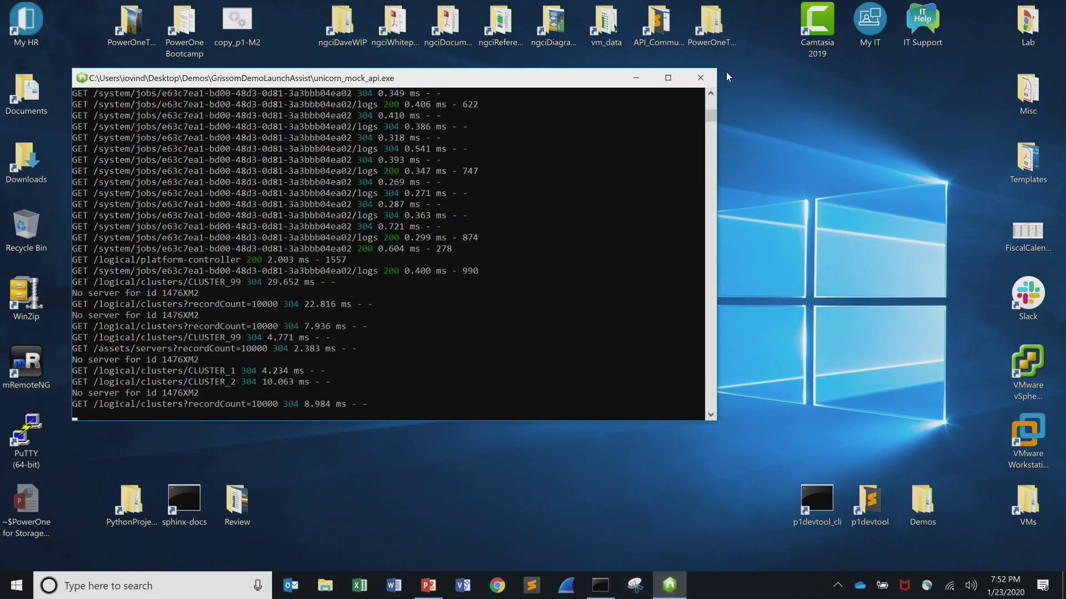
{"action": "left_click", "coordinate": [700, 77]}
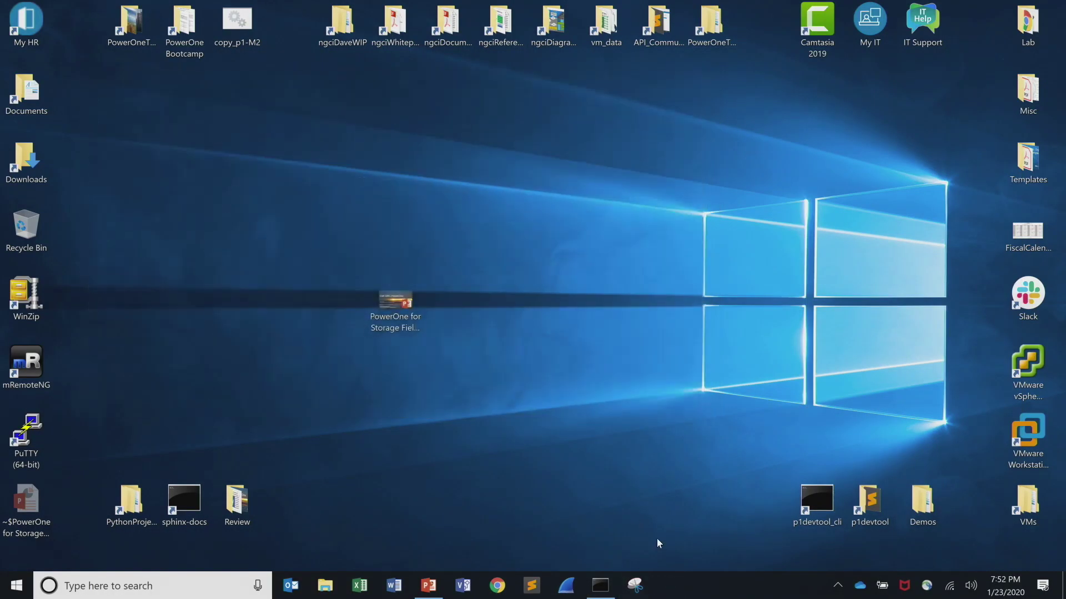
{"action": "double_click", "coordinate": [921, 505]}
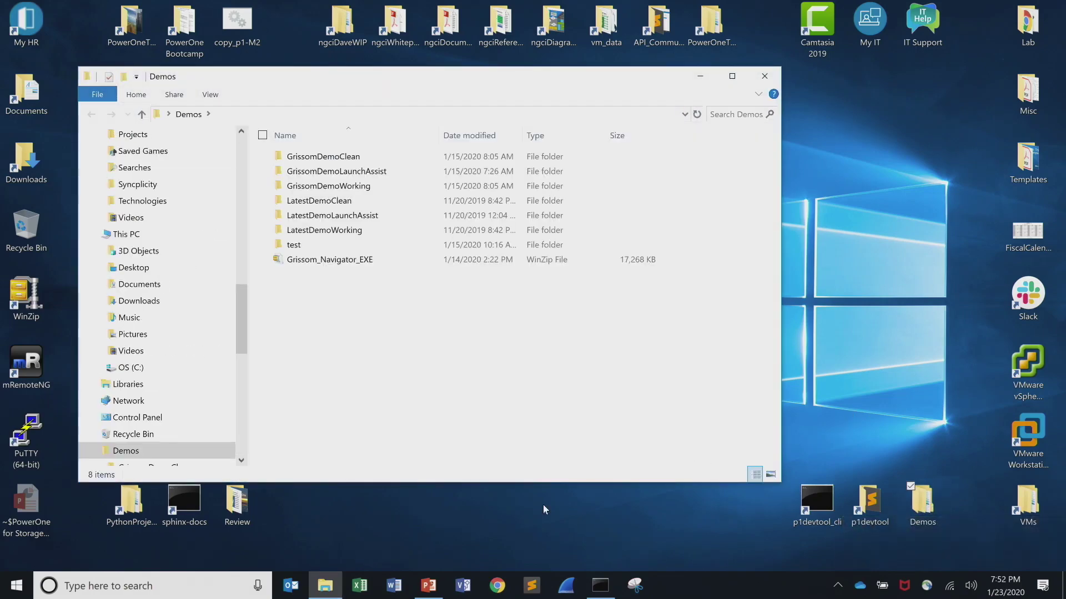
{"action": "left_click", "coordinate": [421, 588]}
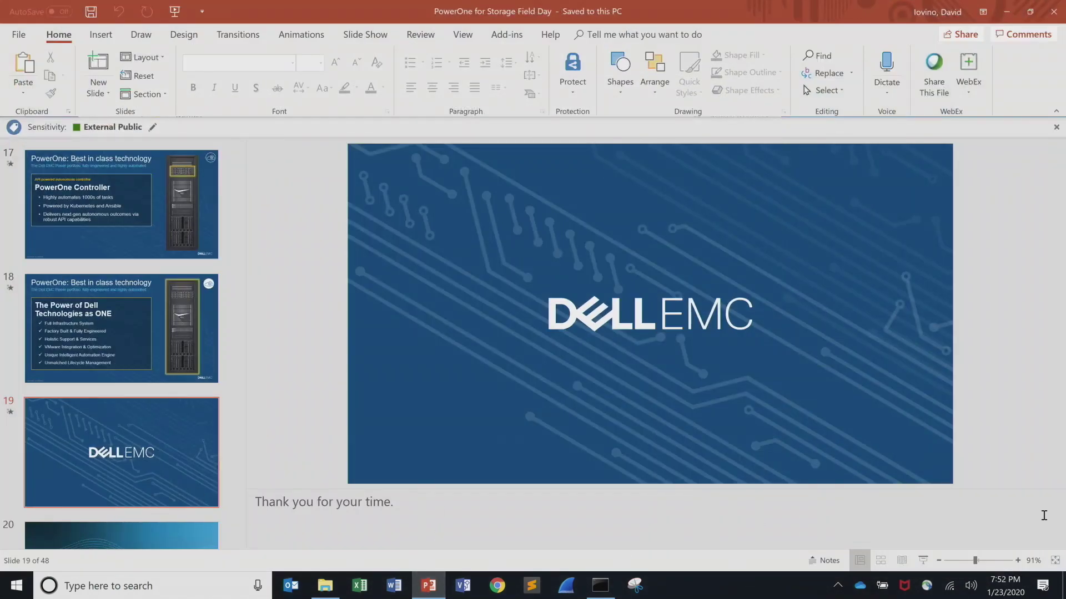
- Present slide 19, the Dell EMC closing slide, as a slide show
{"action": "left_click", "coordinate": [922, 560]}
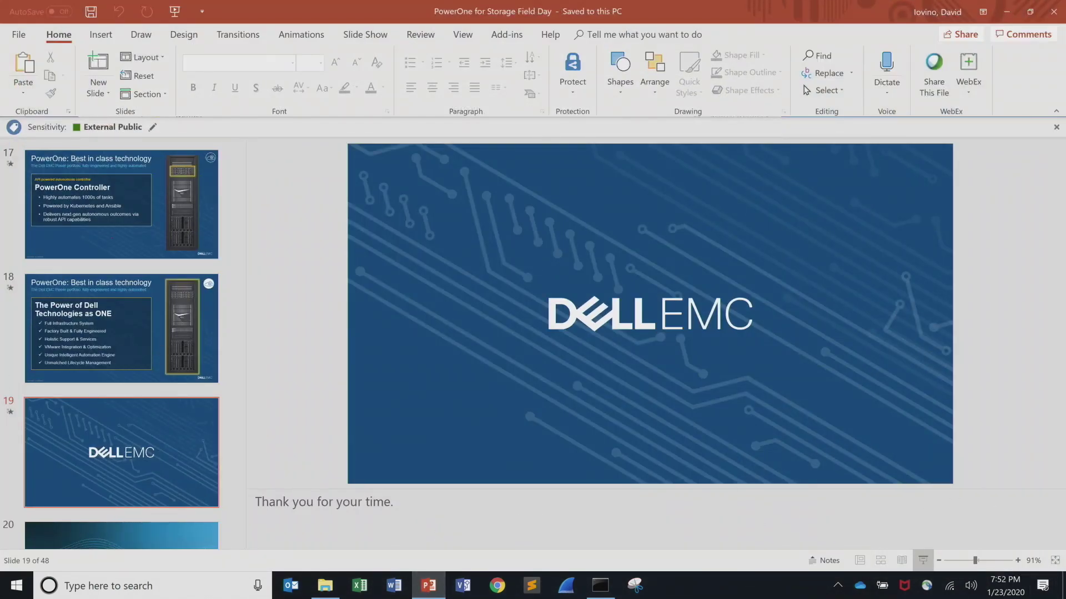